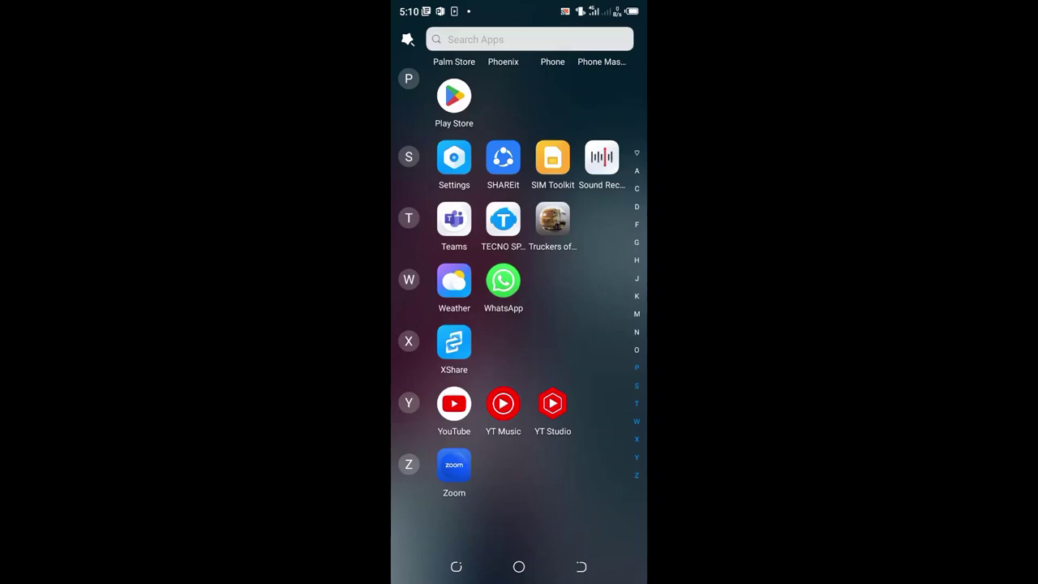
Step: Launch GBWhatsApp from the G section of the app drawer
scroll(519, 300, up, 10)
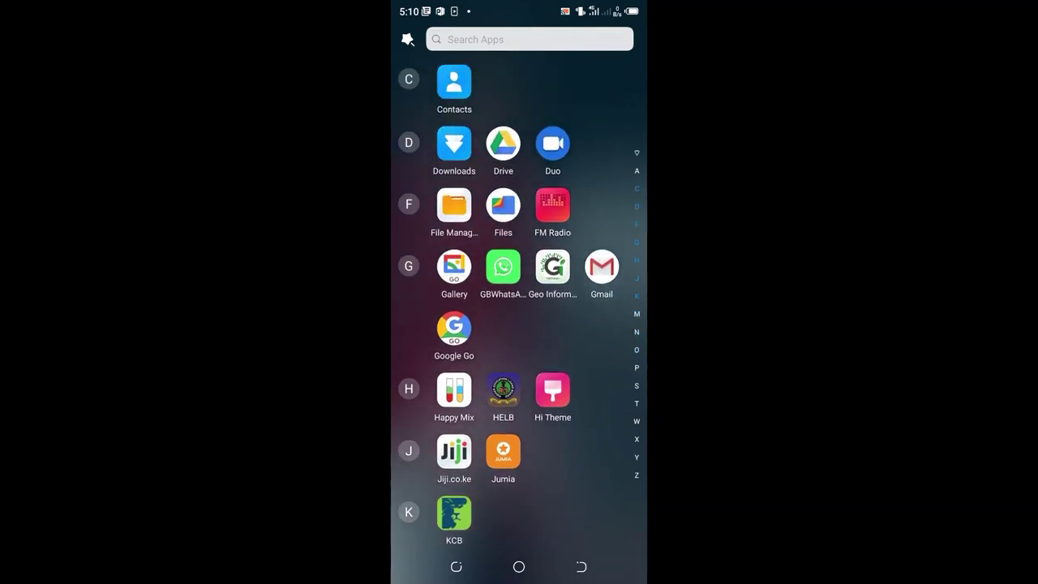
scroll(519, 300, up, 5)
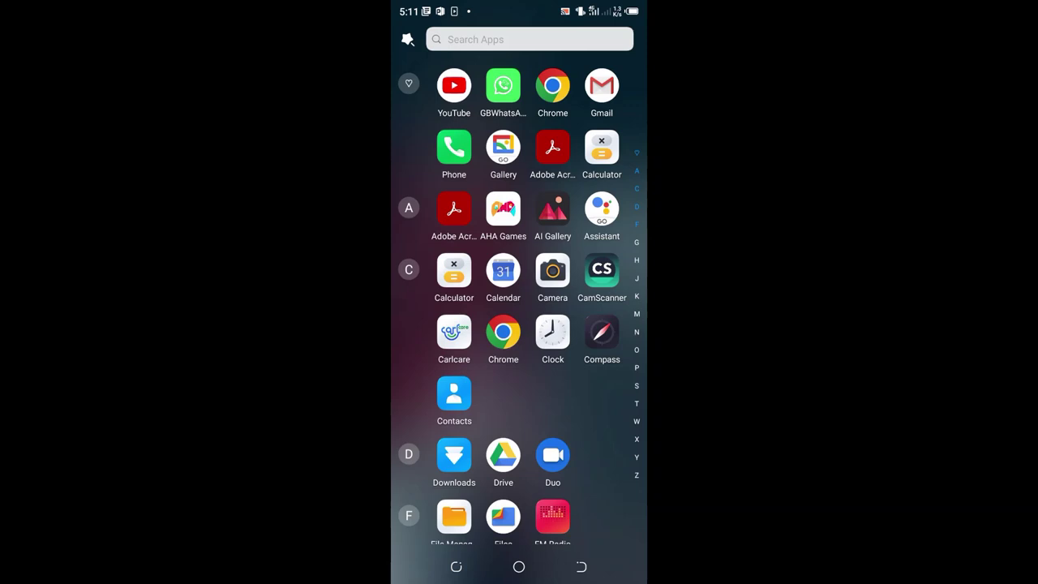
click(503, 85)
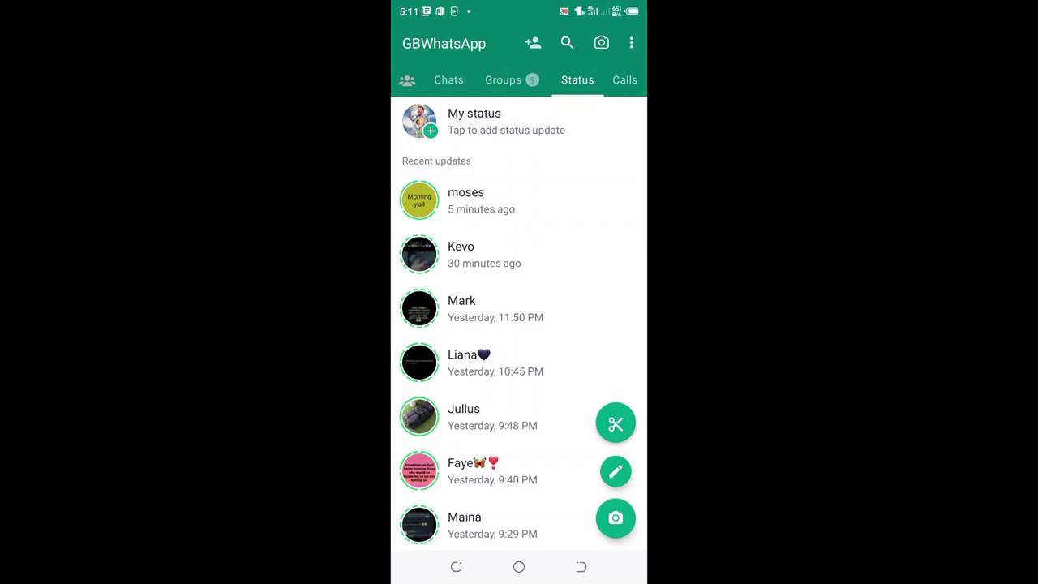
Step: Peek at the options menu, then swipe across the tabs to the Chats list
click(631, 43)
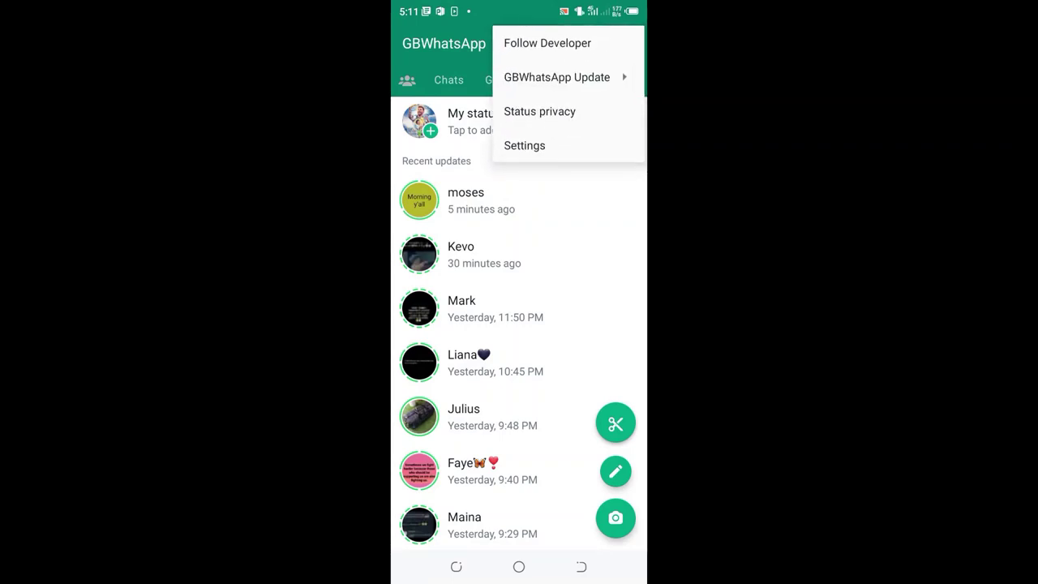
key(Escape)
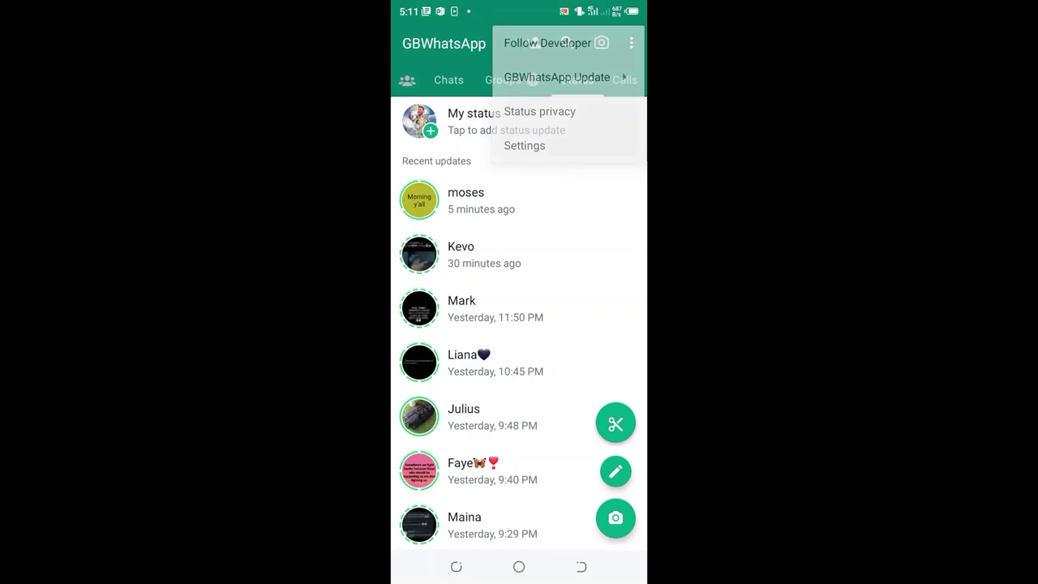
drag(454, 324, 616, 325)
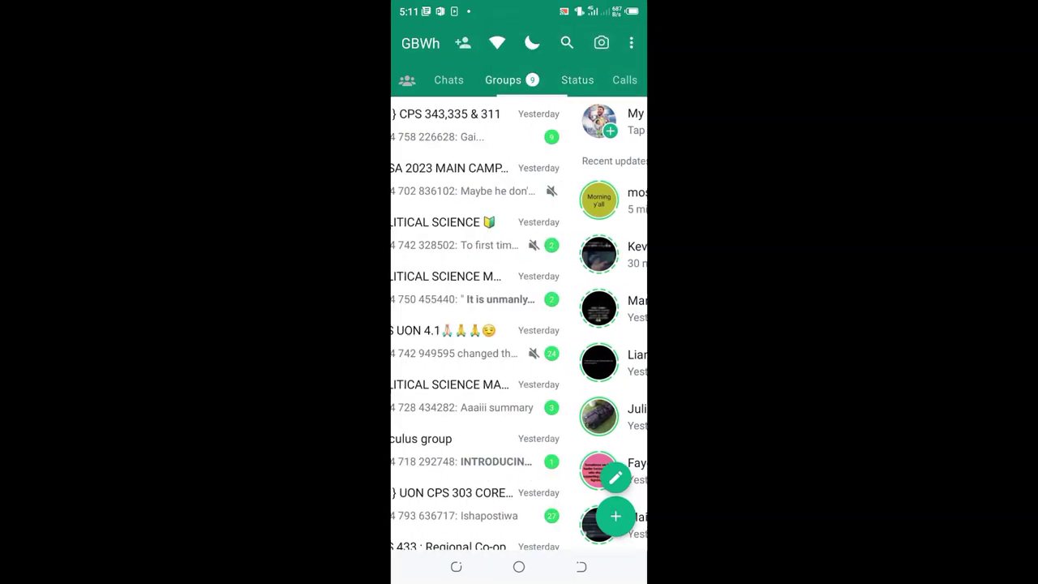
drag(454, 325, 616, 325)
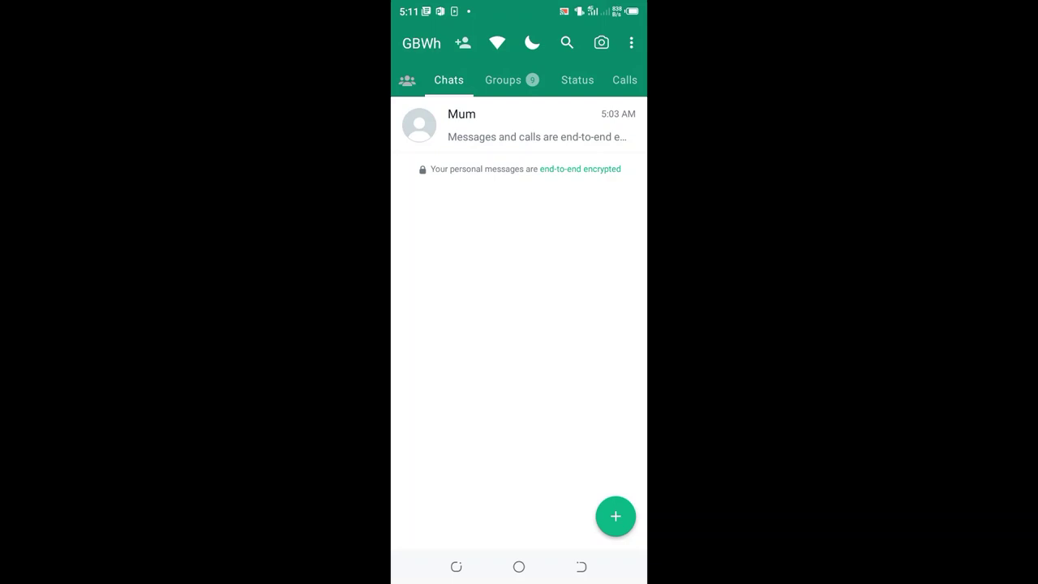
Step: Open GB Settings from the menu and cancel the Follow the Developer prompt
click(631, 42)
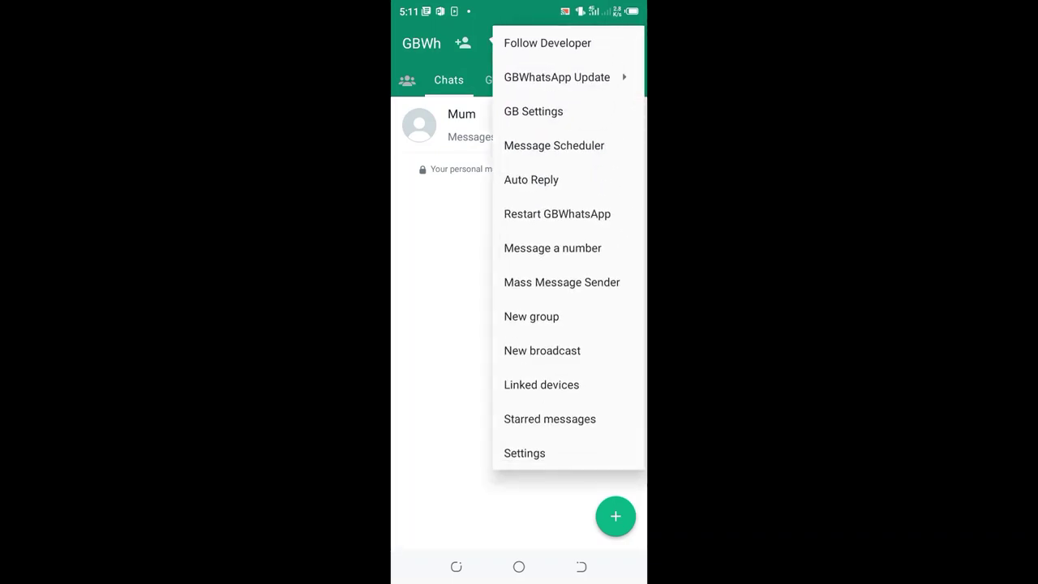
click(533, 112)
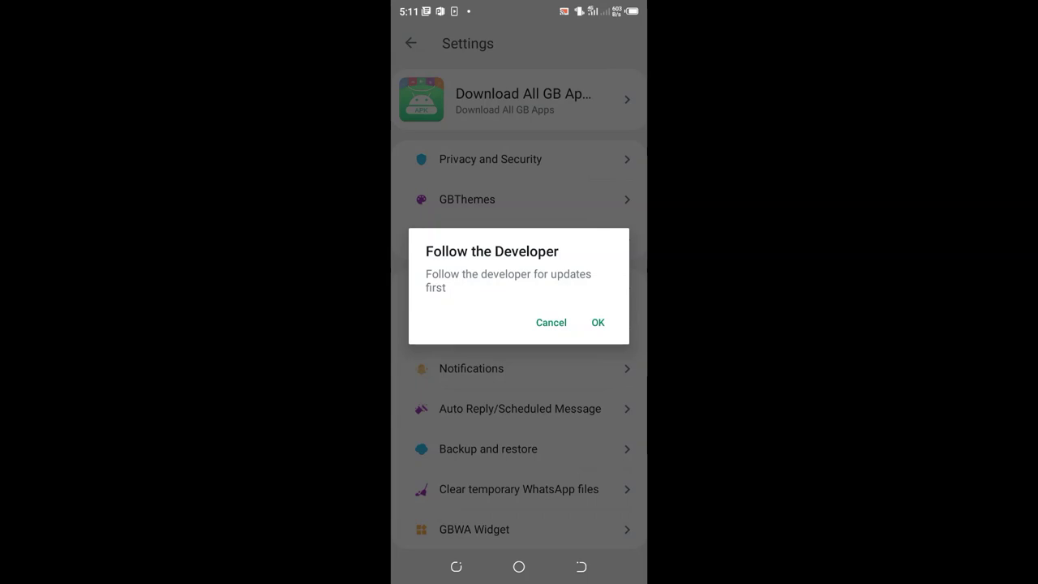
click(551, 322)
scroll(519, 324, down, 1)
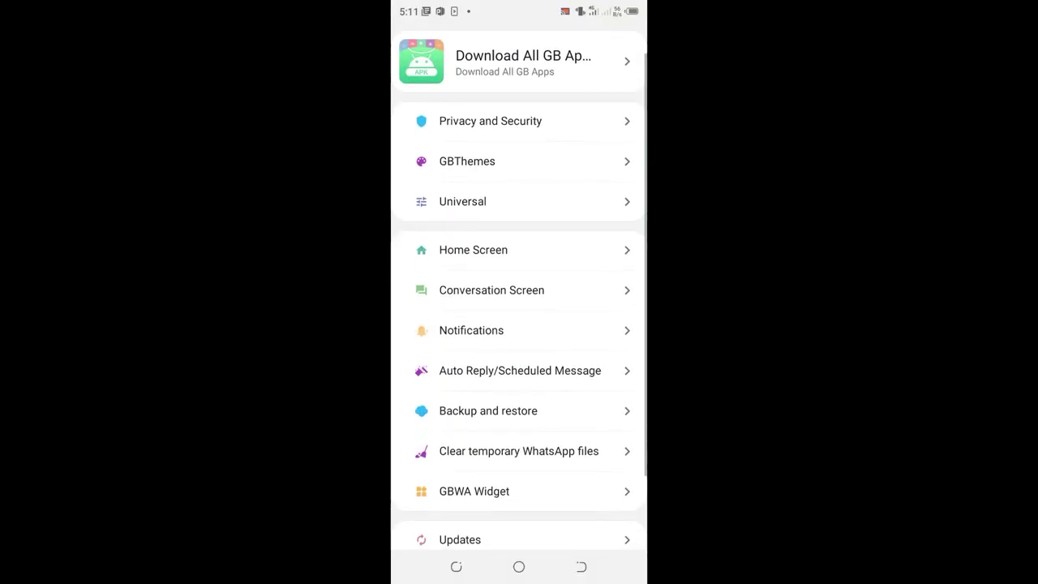
scroll(519, 324, up, 1)
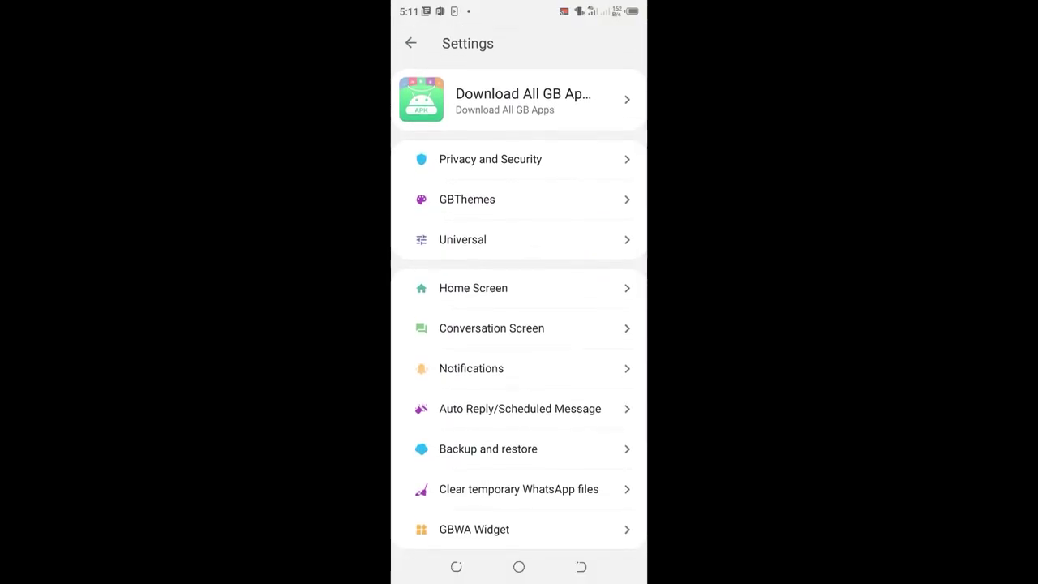
Step: Review the Privacy and Security options down to Anti-Delete Messages, then back out to Chats
click(490, 159)
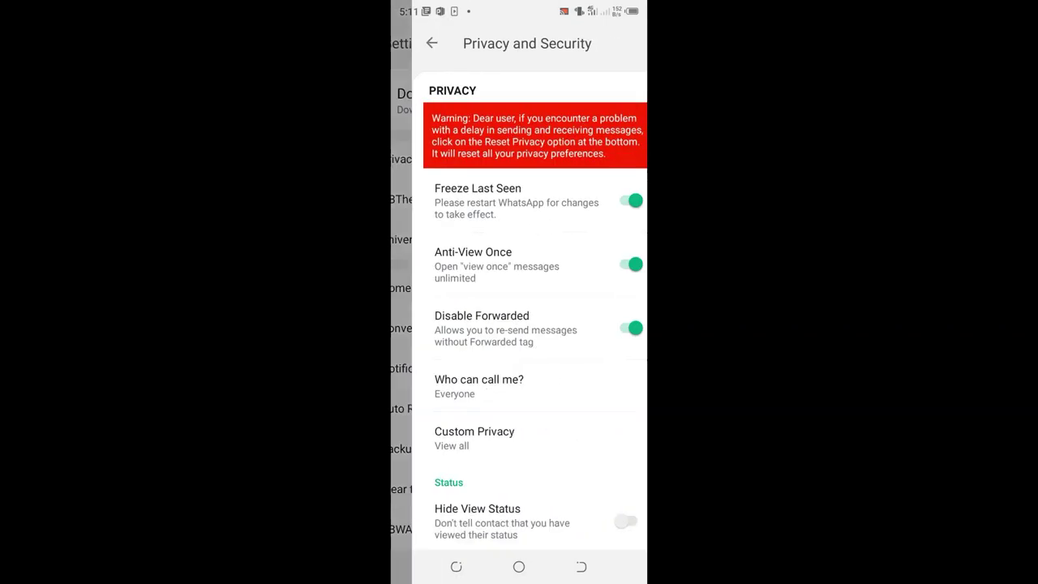
scroll(519, 292, down, 5)
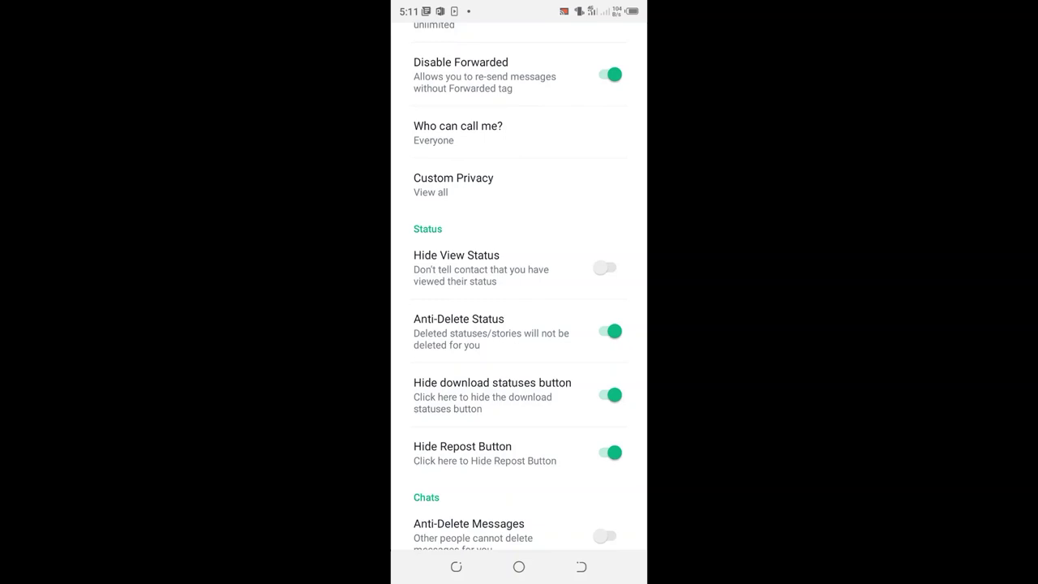
scroll(519, 292, down, 1)
scroll(519, 291, down, 3)
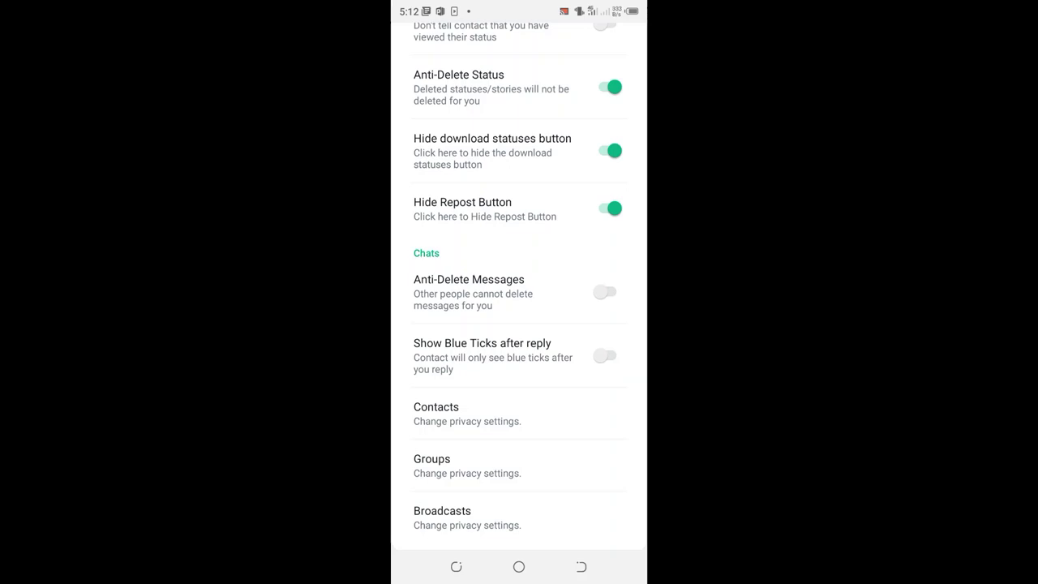
scroll(519, 292, up, 10)
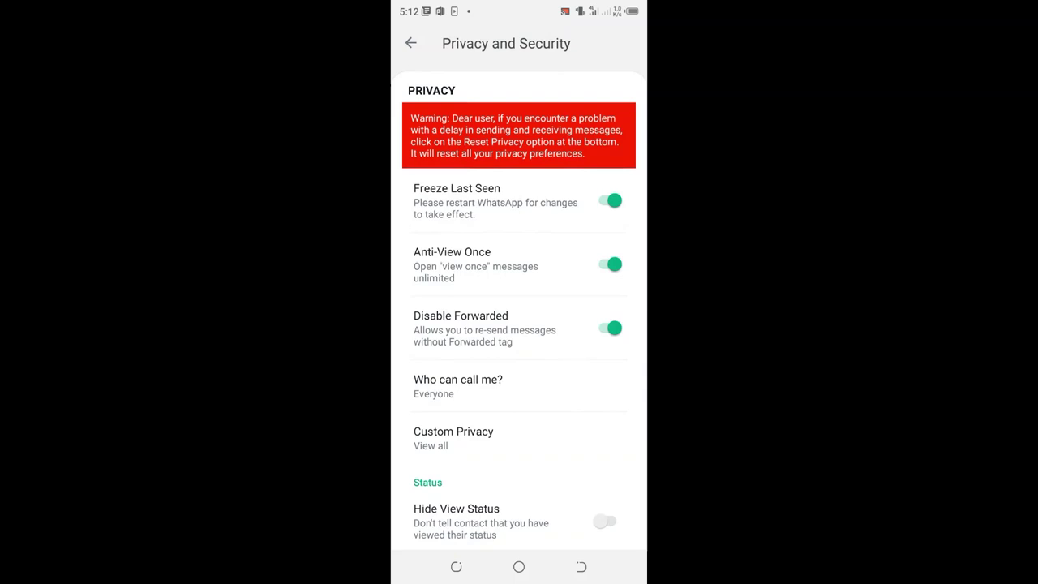
click(411, 43)
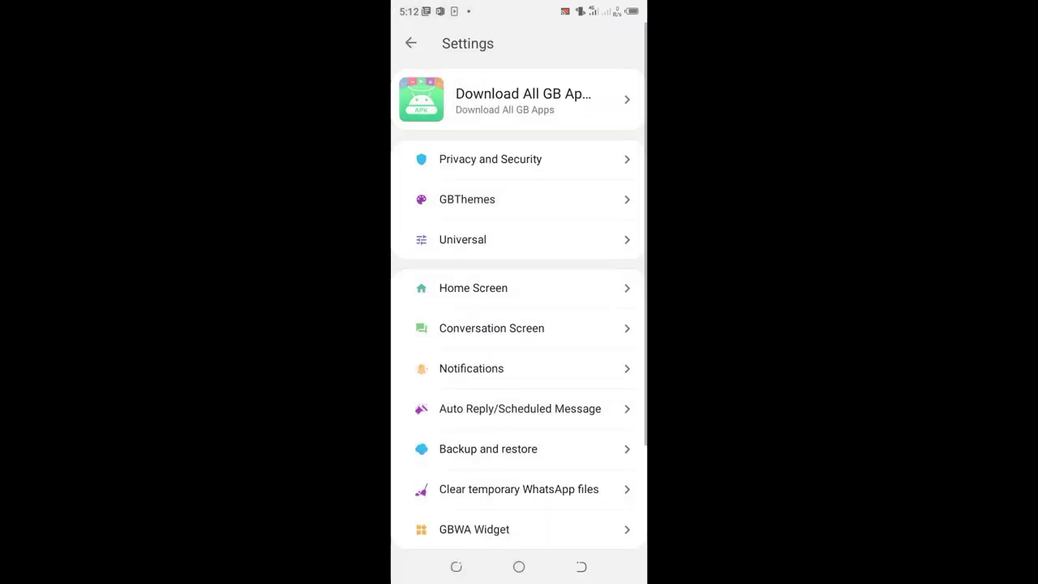
click(411, 43)
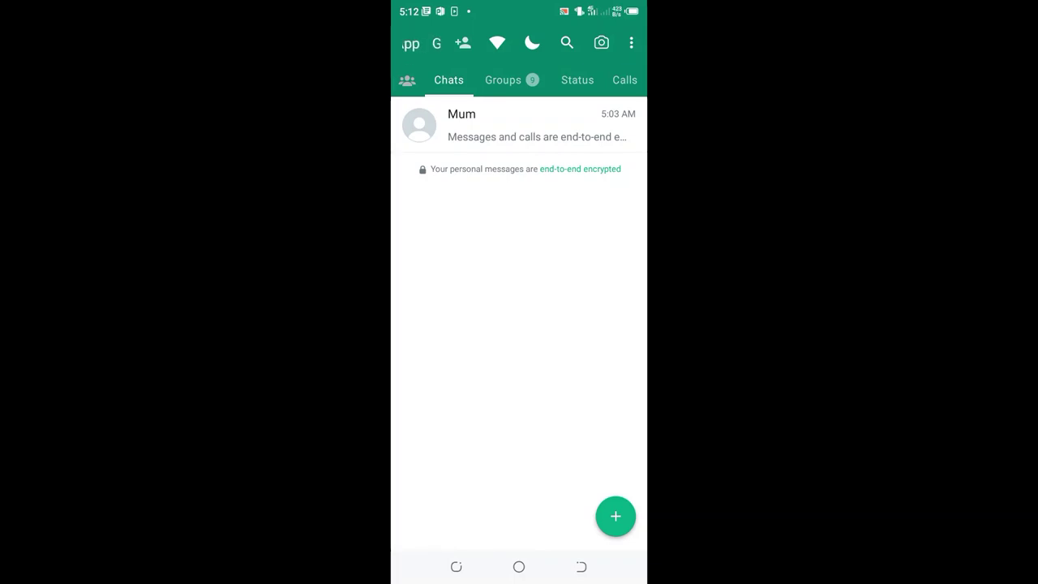
Step: Switch to regular WhatsApp and open the contact's chat
click(519, 566)
scroll(519, 300, down, 10)
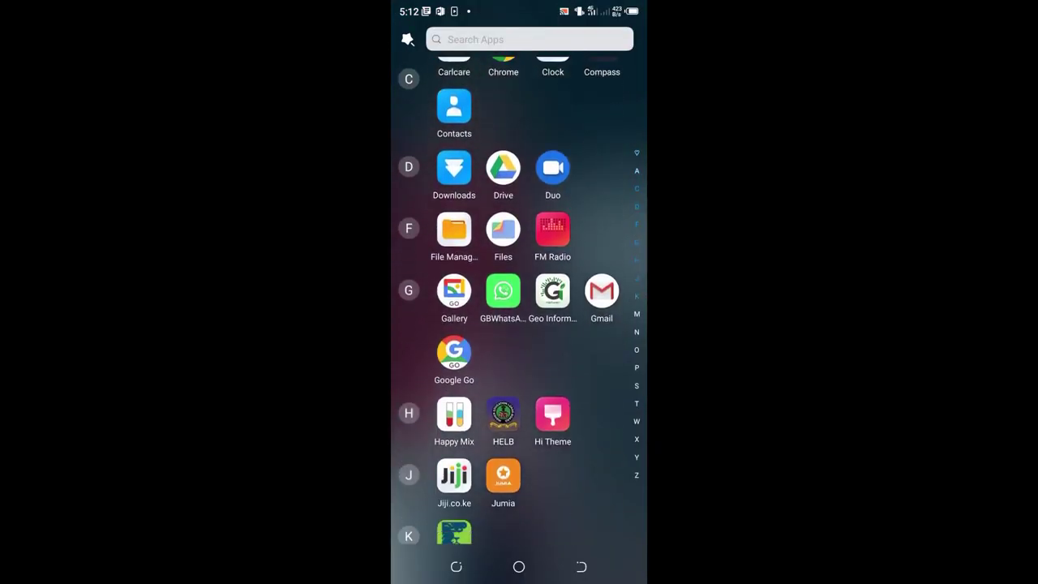
scroll(519, 300, down, 3)
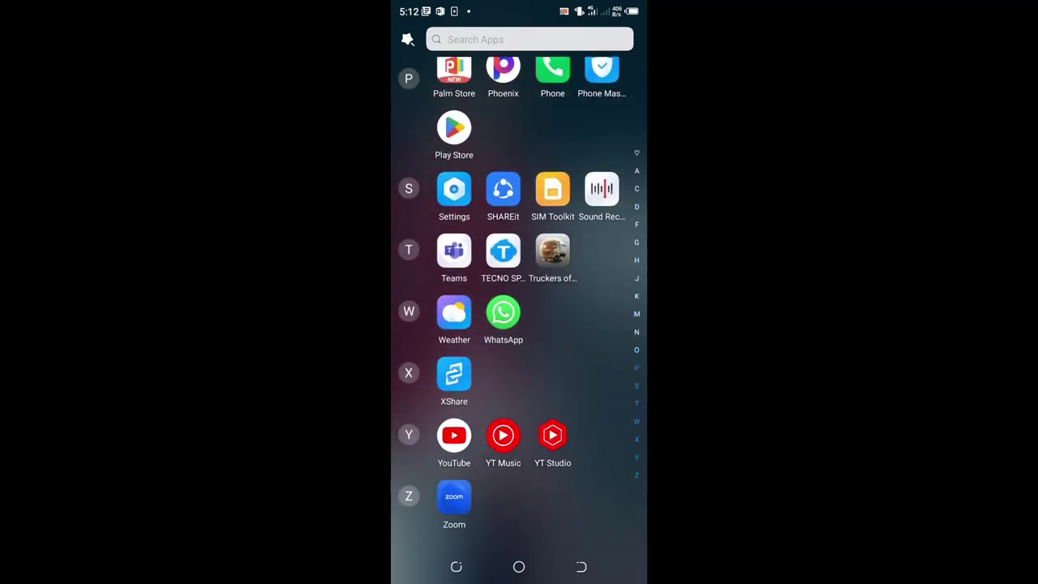
click(503, 312)
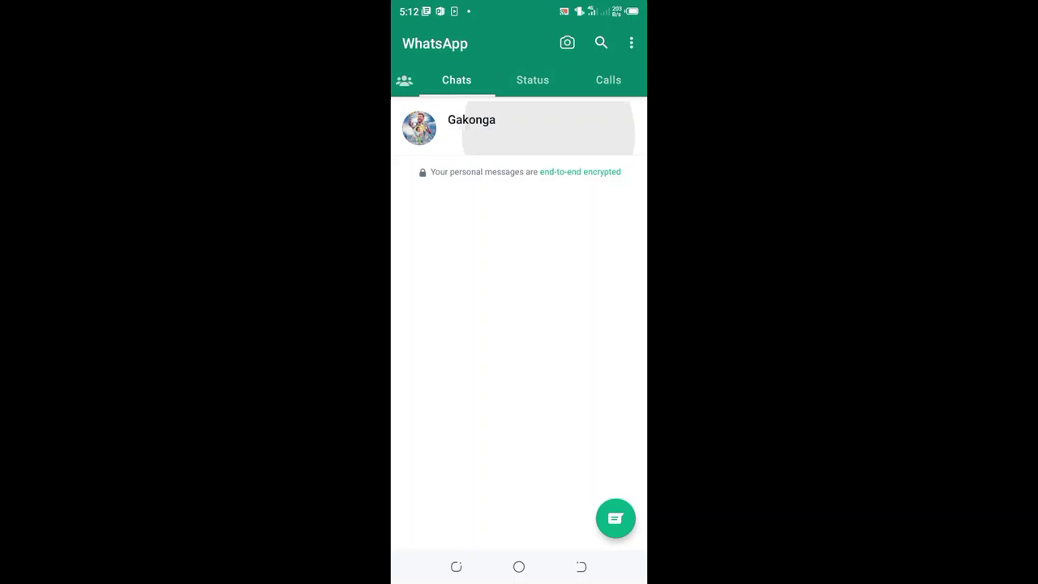
click(519, 127)
Step: Send 'Hello are we going' to the contact and bring up its delete prompt
click(470, 528)
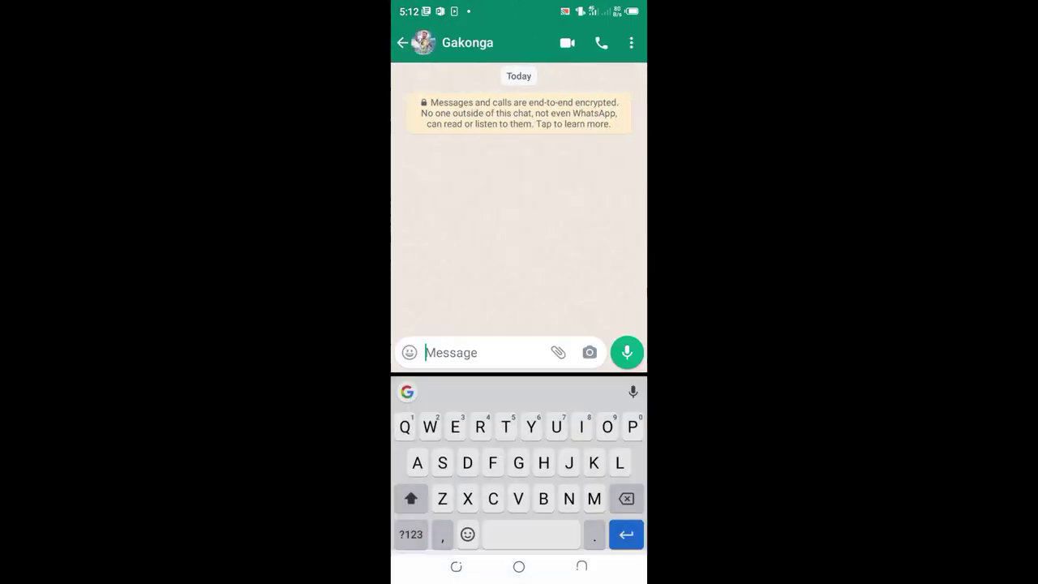
text(H)
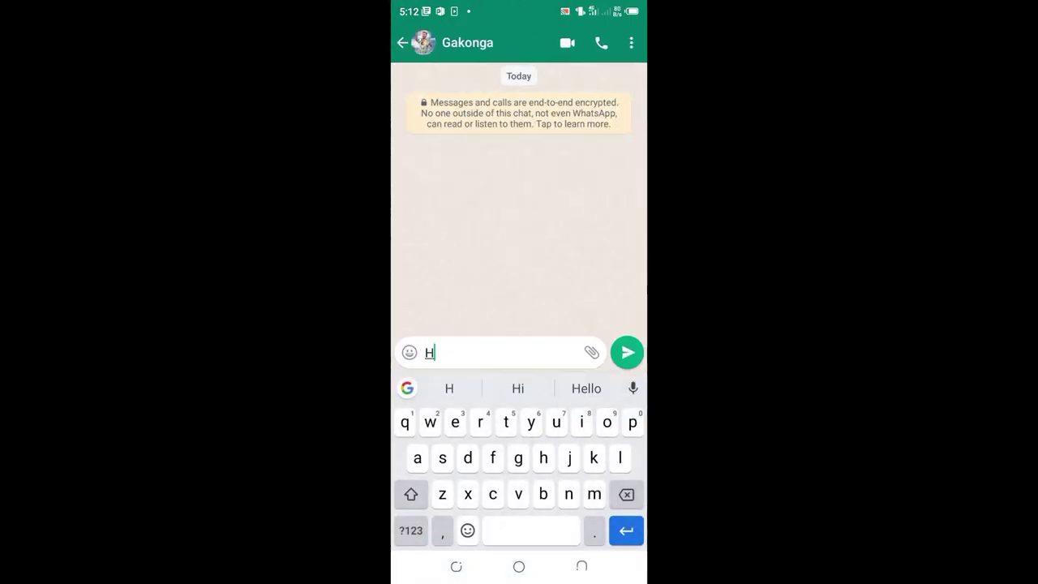
text(ello )
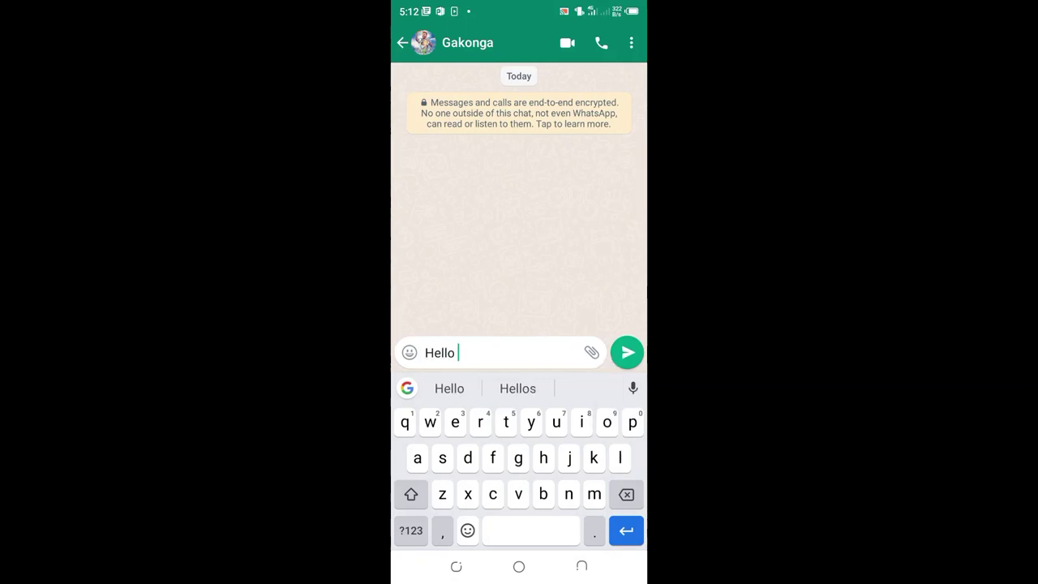
text(are we)
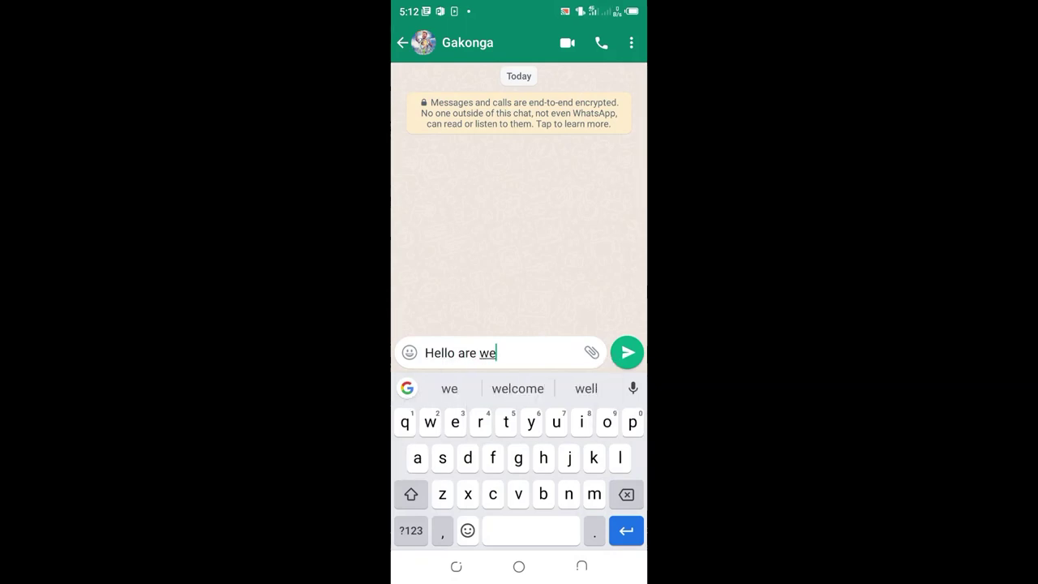
text( go)
click(517, 388)
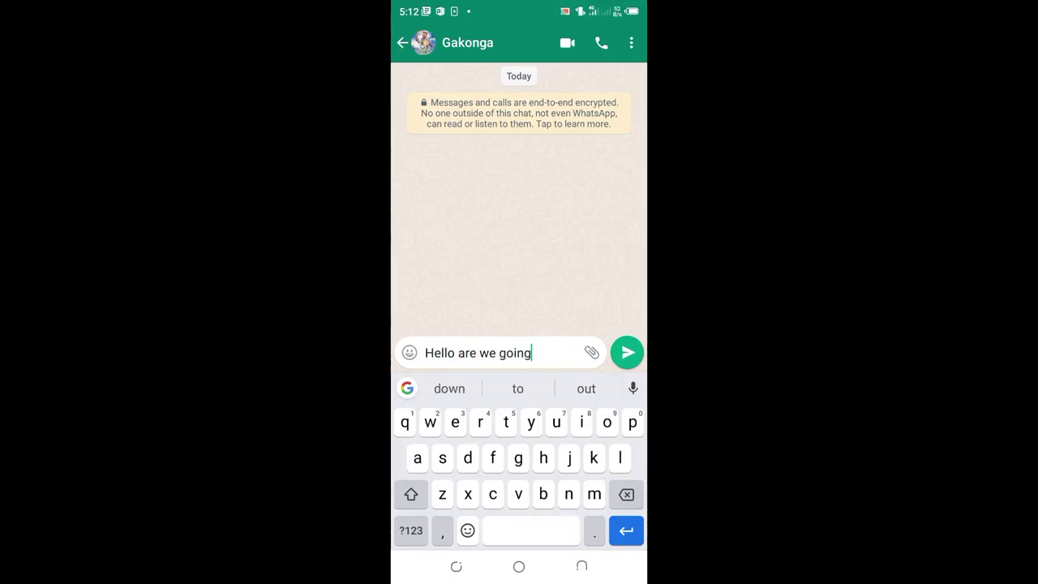
click(627, 352)
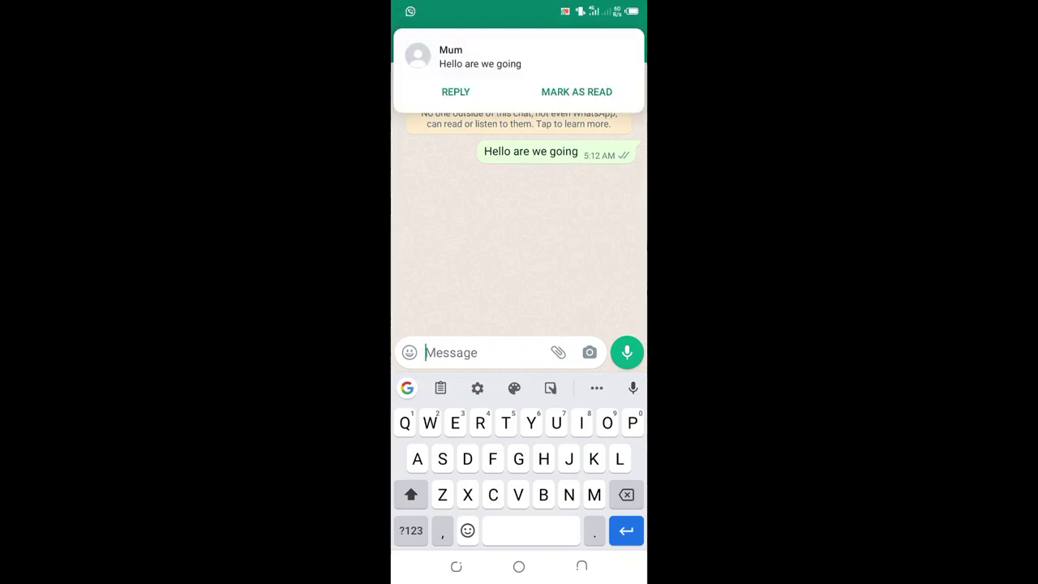
click(531, 152)
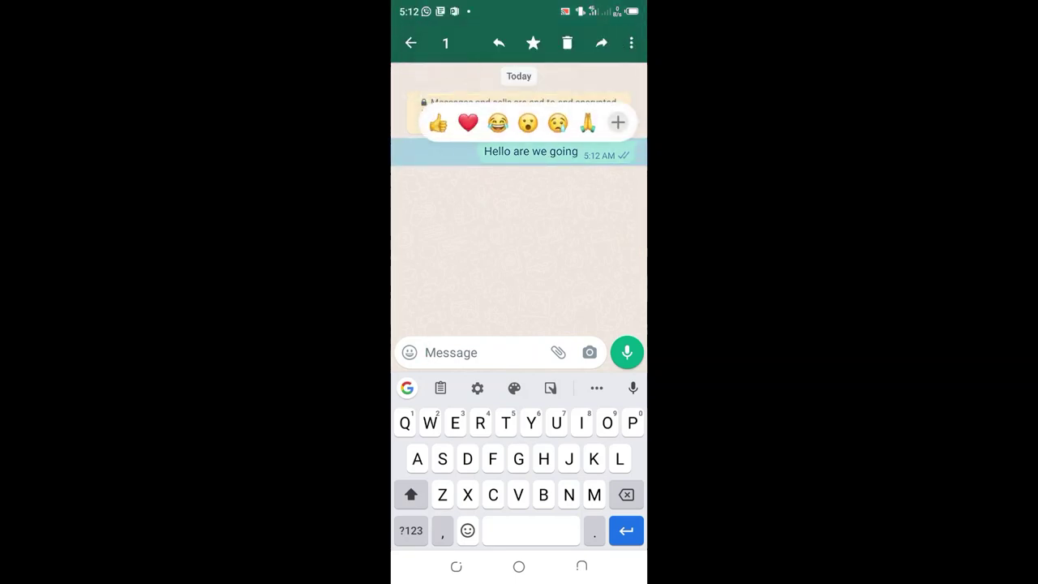
click(567, 43)
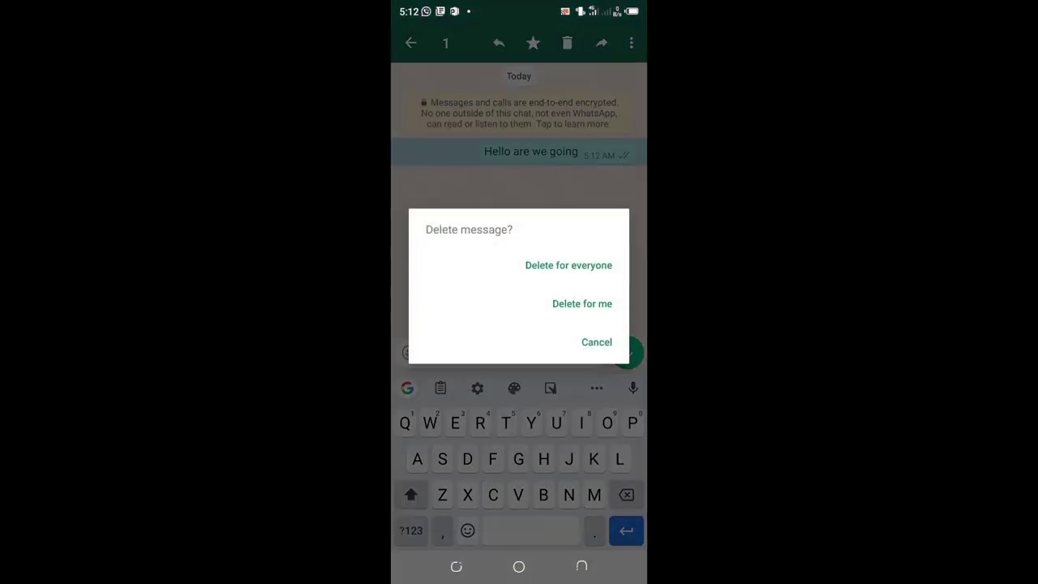
Step: Delete the message for everyone, then see it as 'This message was deleted' in GBWhatsApp's Mum chat
click(568, 265)
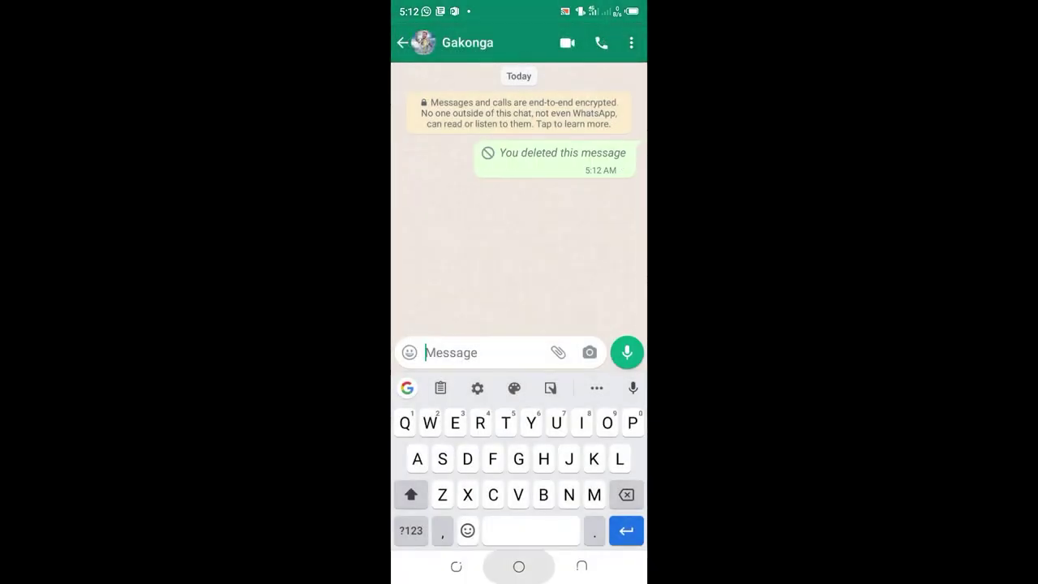
click(581, 566)
scroll(519, 300, up, 15)
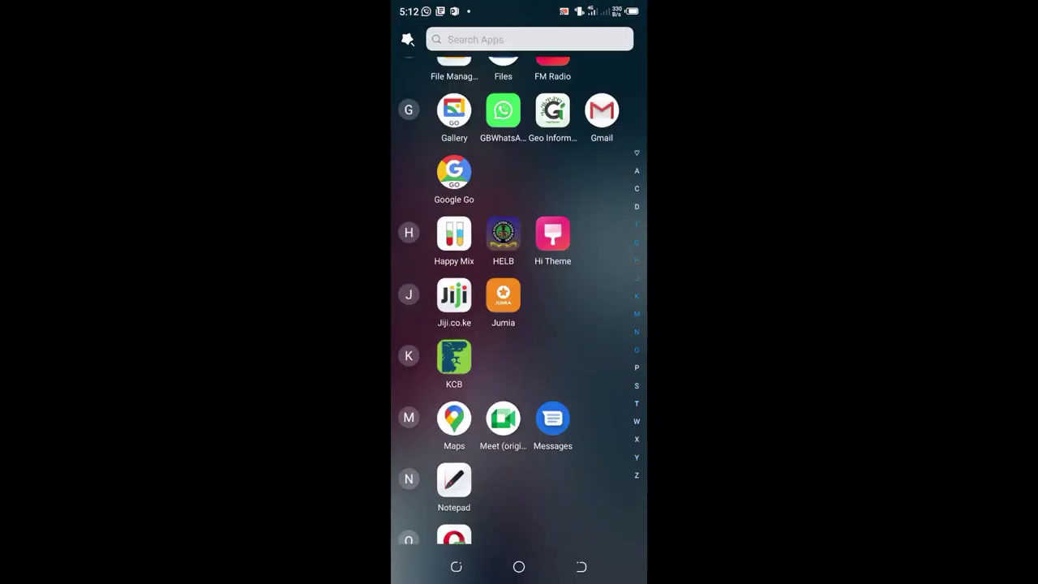
click(502, 85)
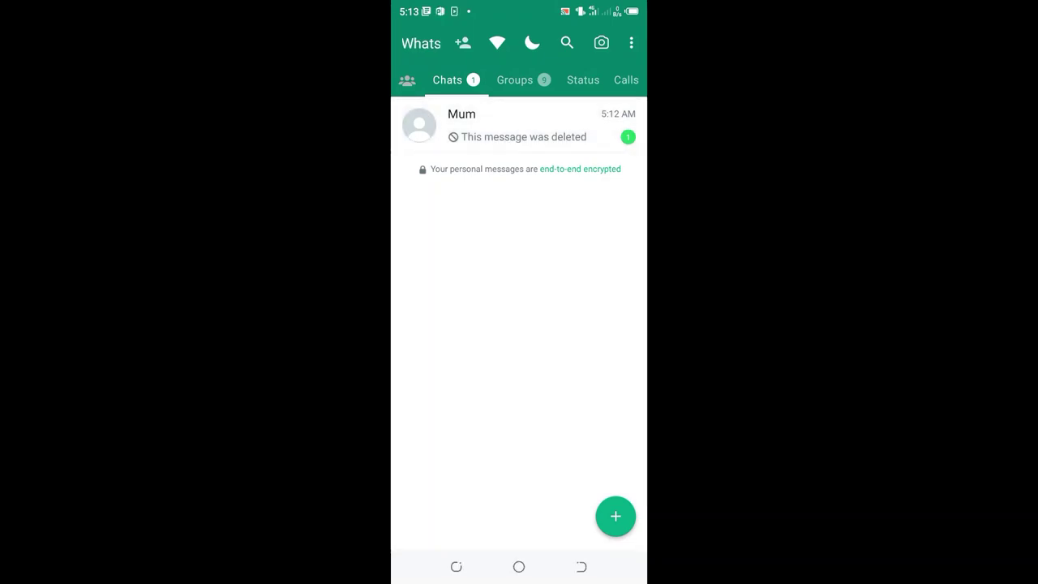
click(503, 126)
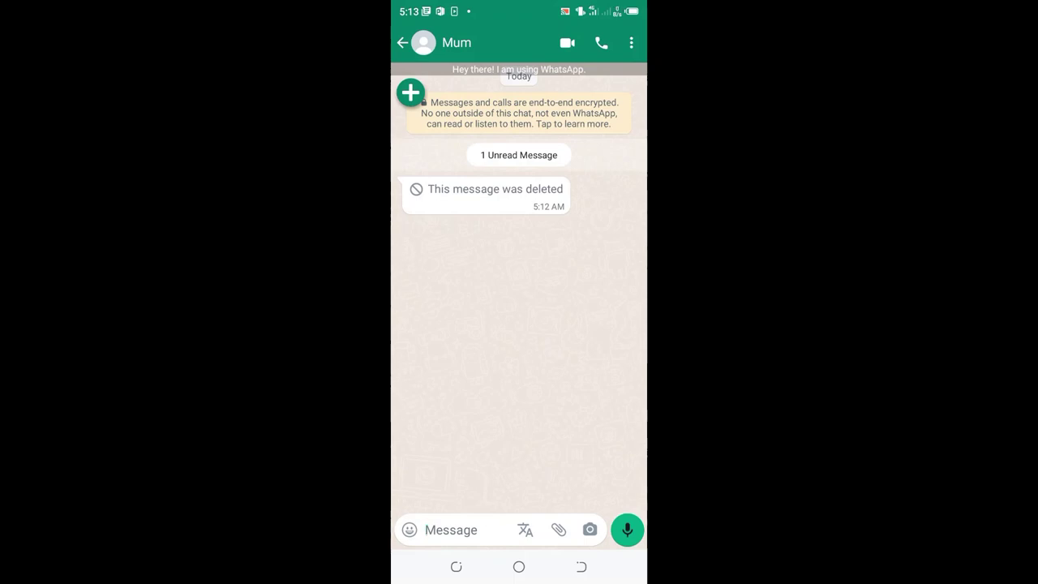
key(Escape)
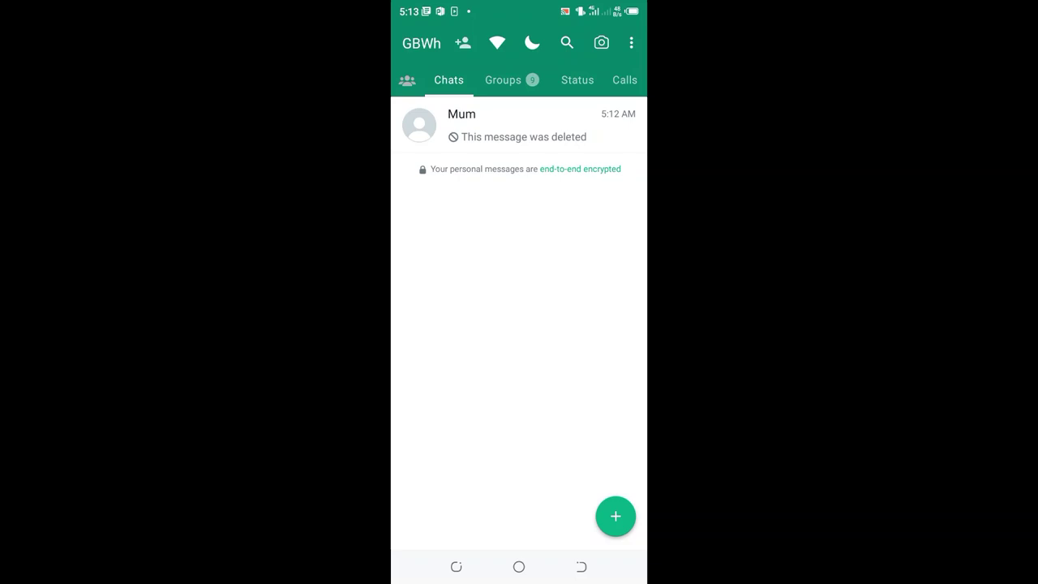
Step: Open GB Settings, dismiss the Follow prompt, and go to Privacy and Security
click(631, 42)
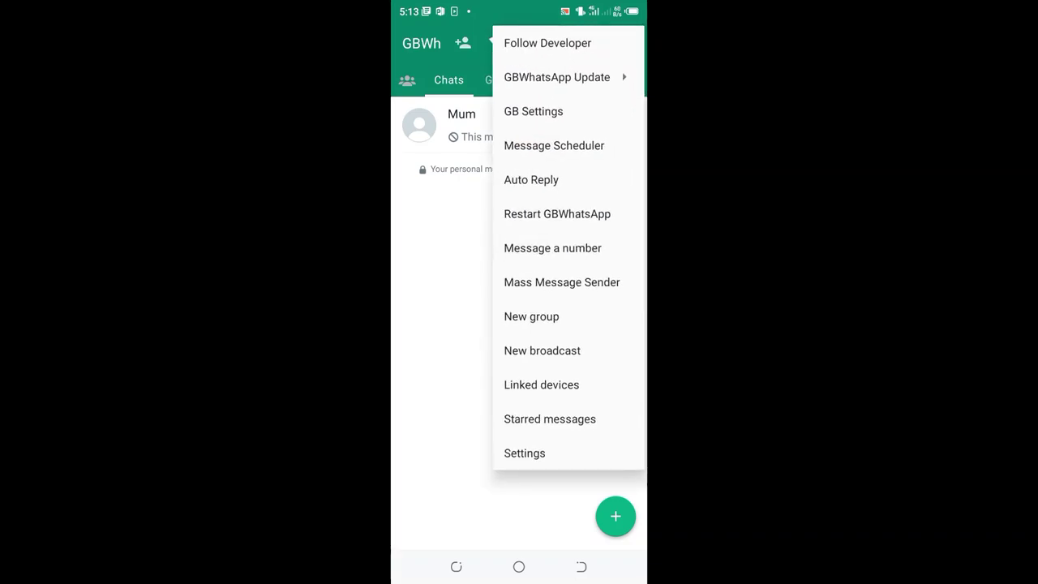
click(533, 111)
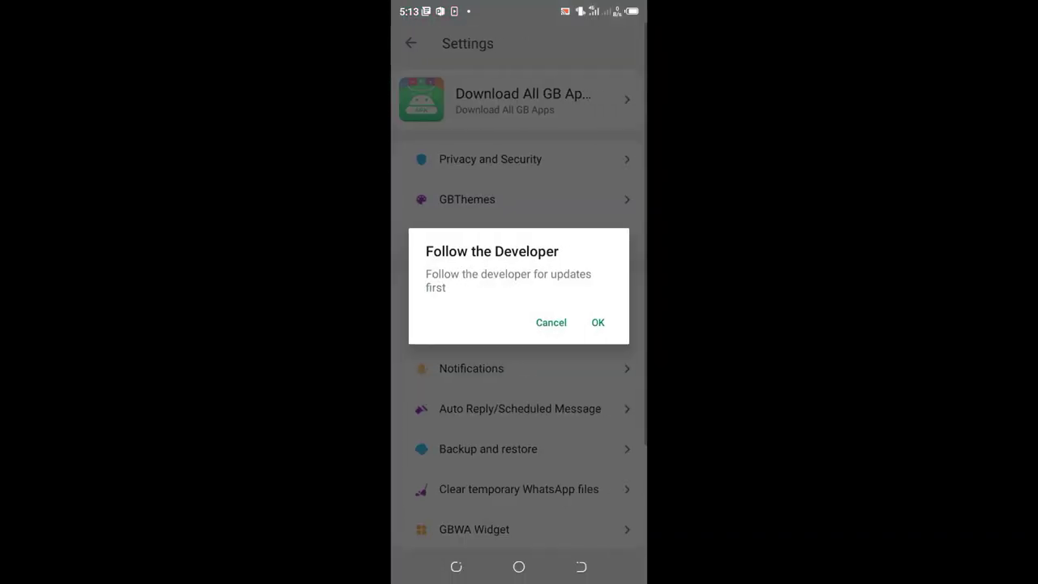
click(551, 322)
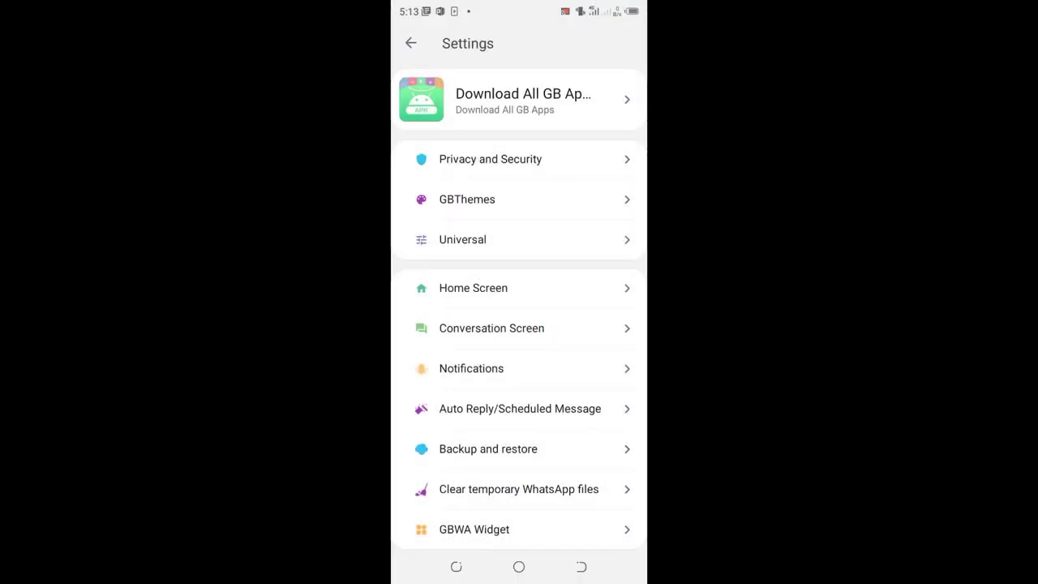
click(491, 159)
Step: Switch on Anti-Delete Messages in the Chats section and exit settings
scroll(519, 325, down, 5)
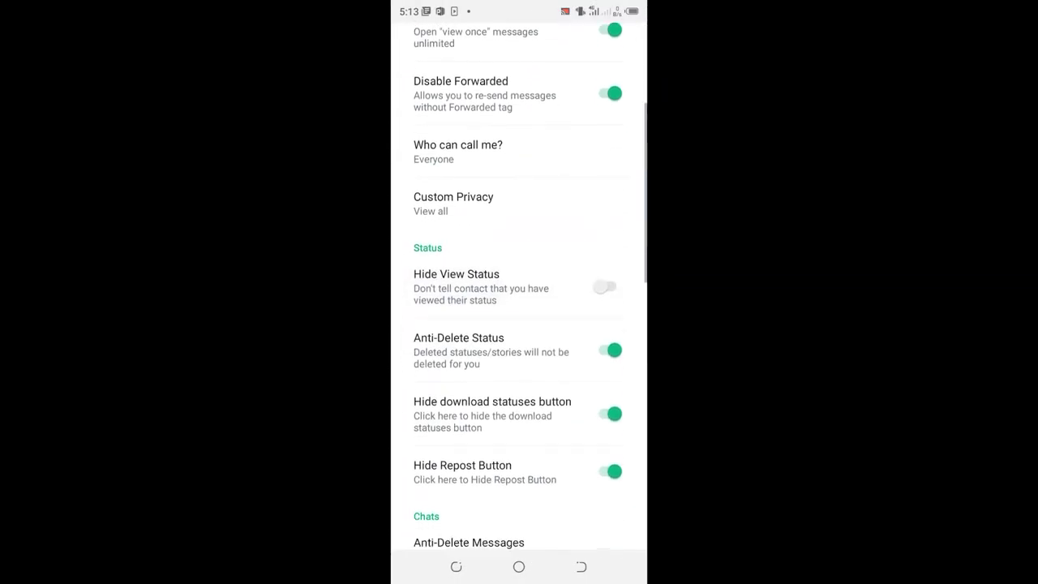
scroll(519, 325, down, 5)
scroll(519, 325, down, 2)
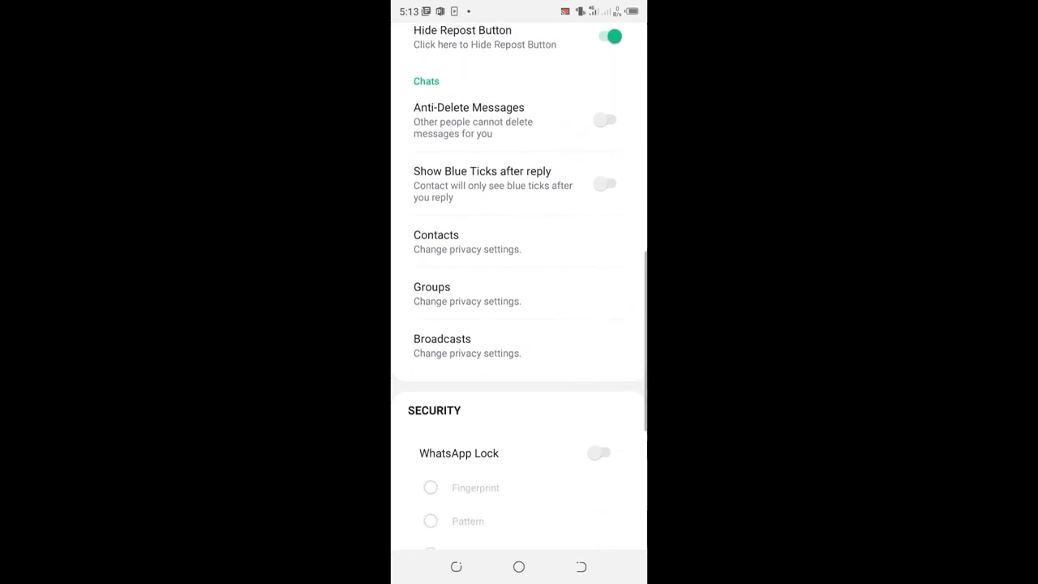
scroll(519, 324, up, 4)
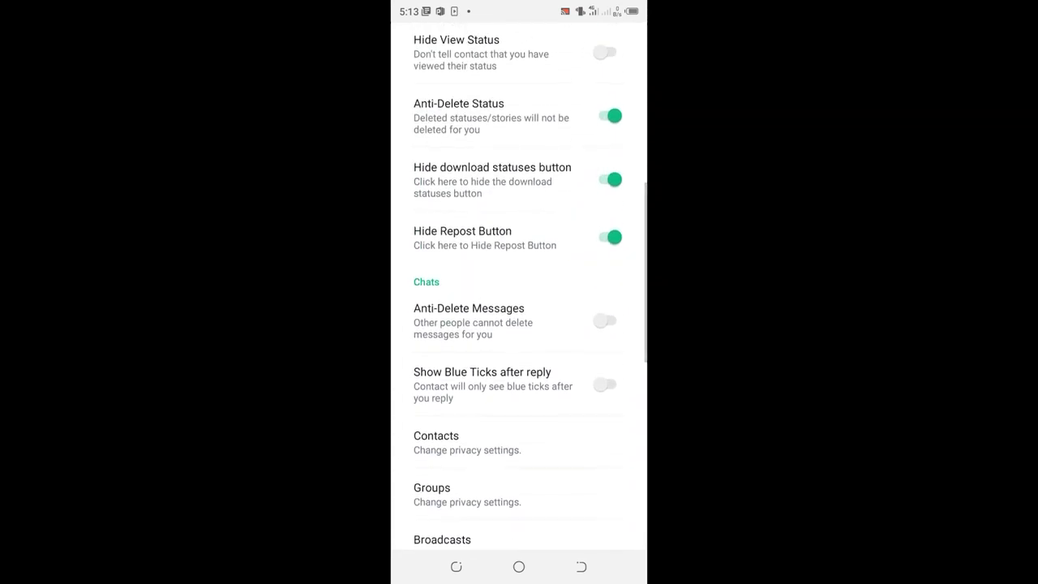
scroll(519, 325, down, 2)
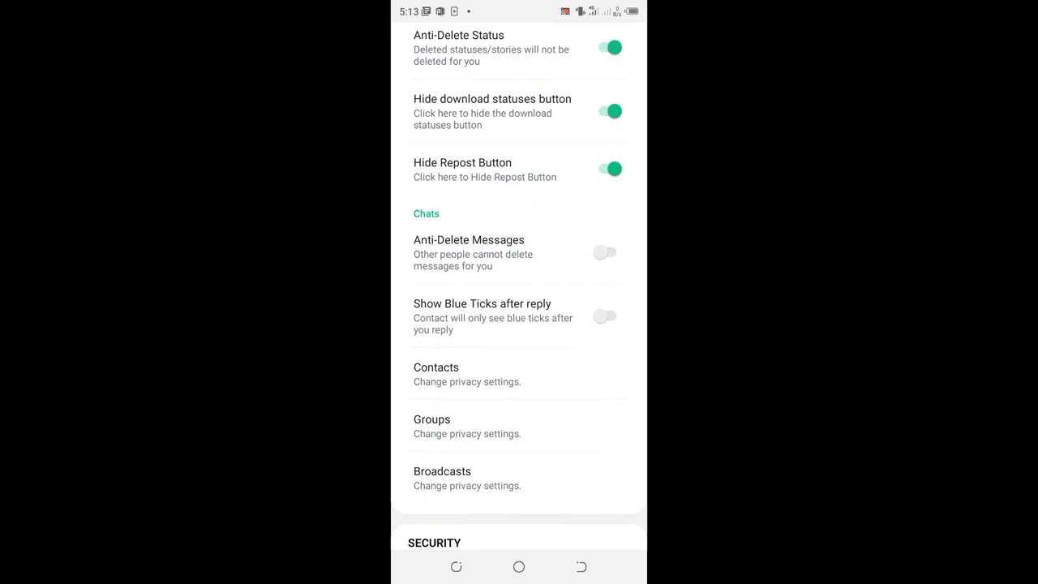
click(604, 252)
click(580, 566)
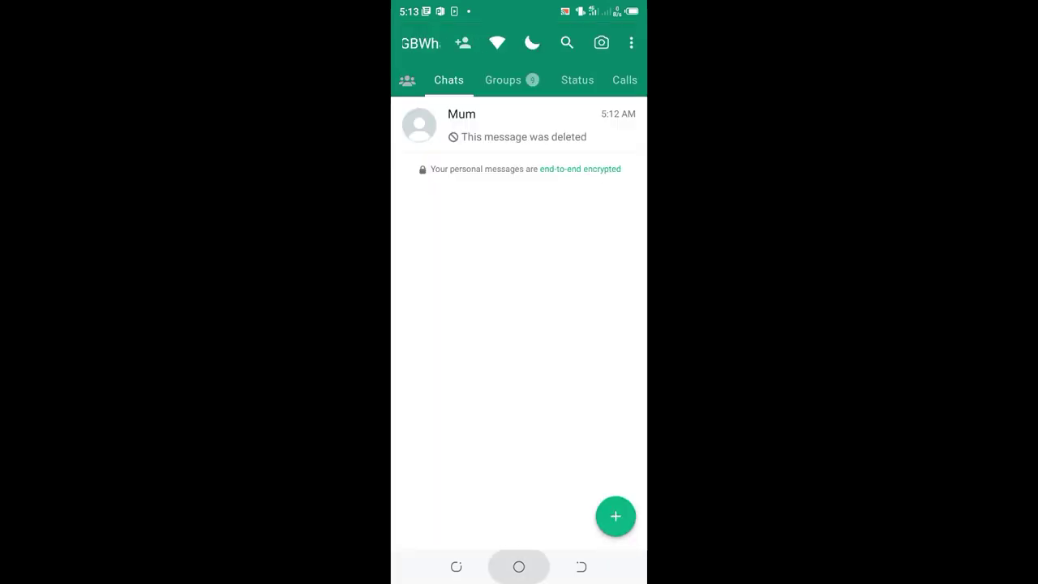
Step: In WhatsApp, send the contact a new 'Hello are we going' message
scroll(518, 300, down, 15)
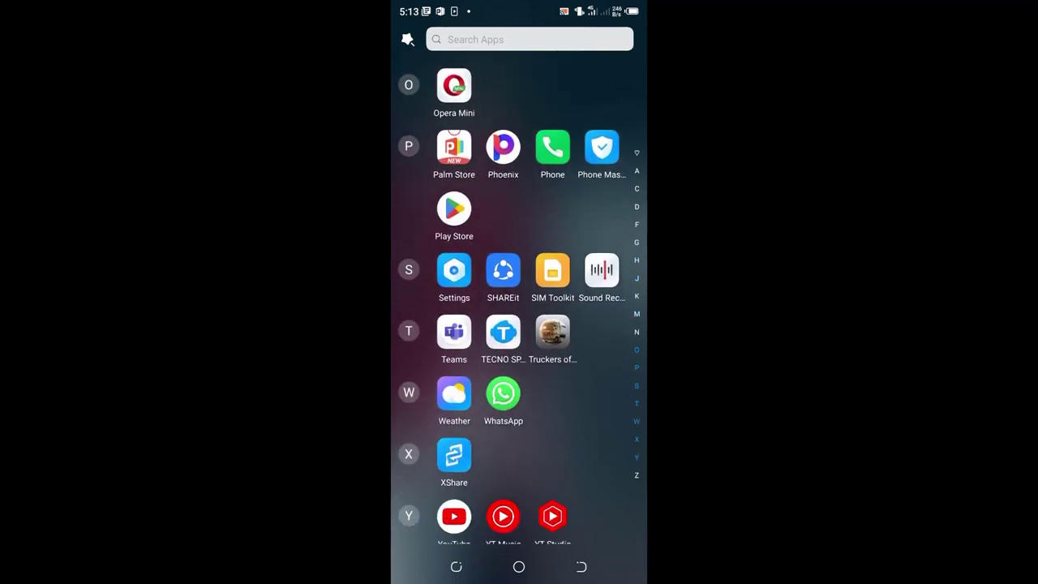
click(503, 394)
click(478, 529)
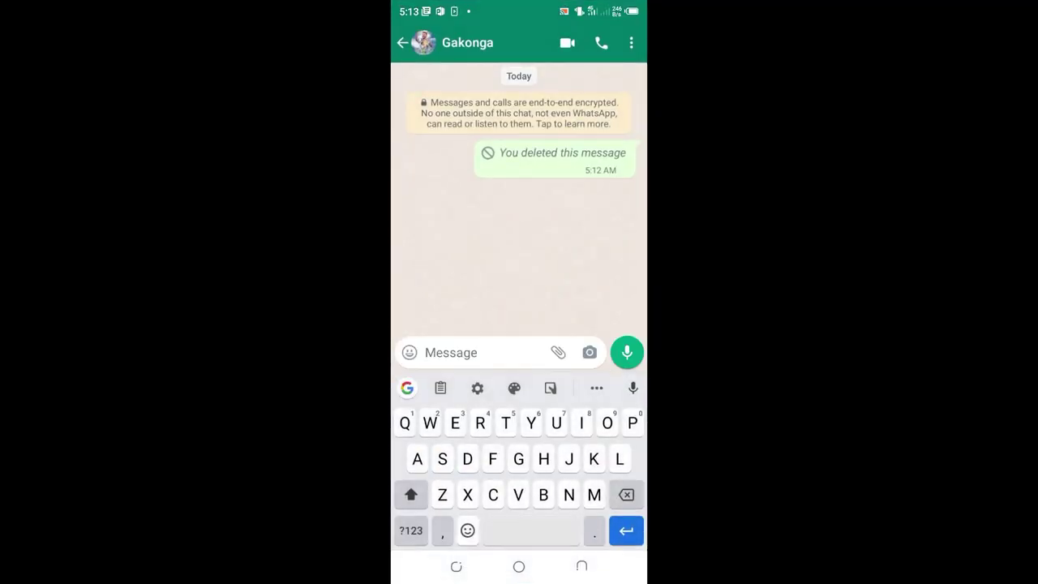
text(H)
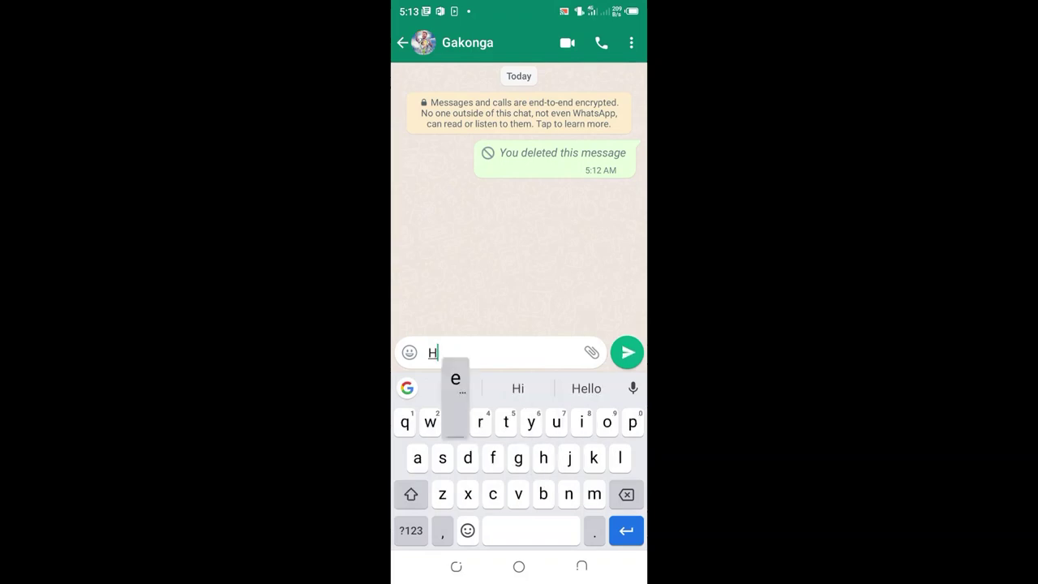
text(ello a)
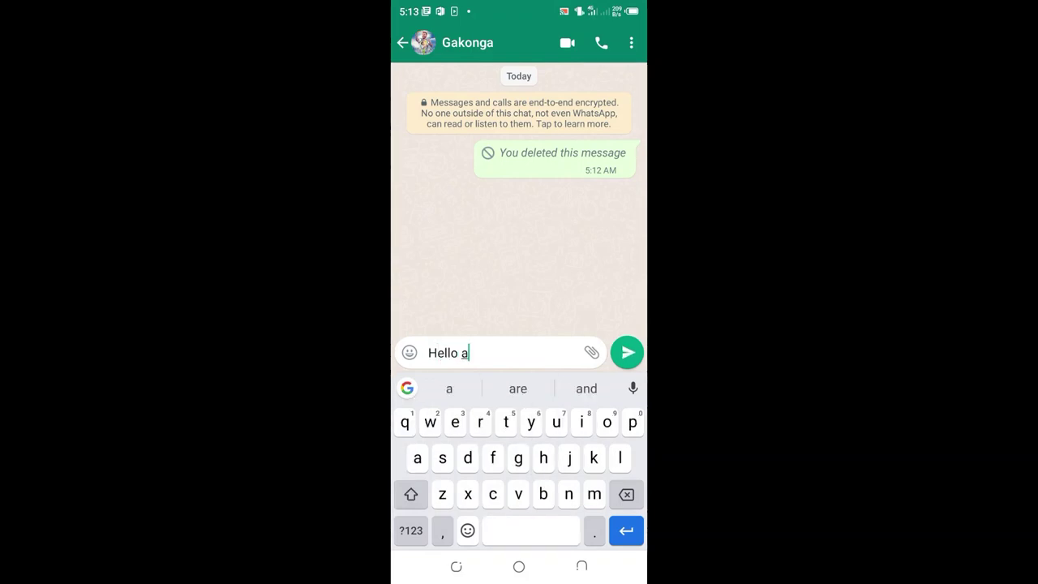
text(re we)
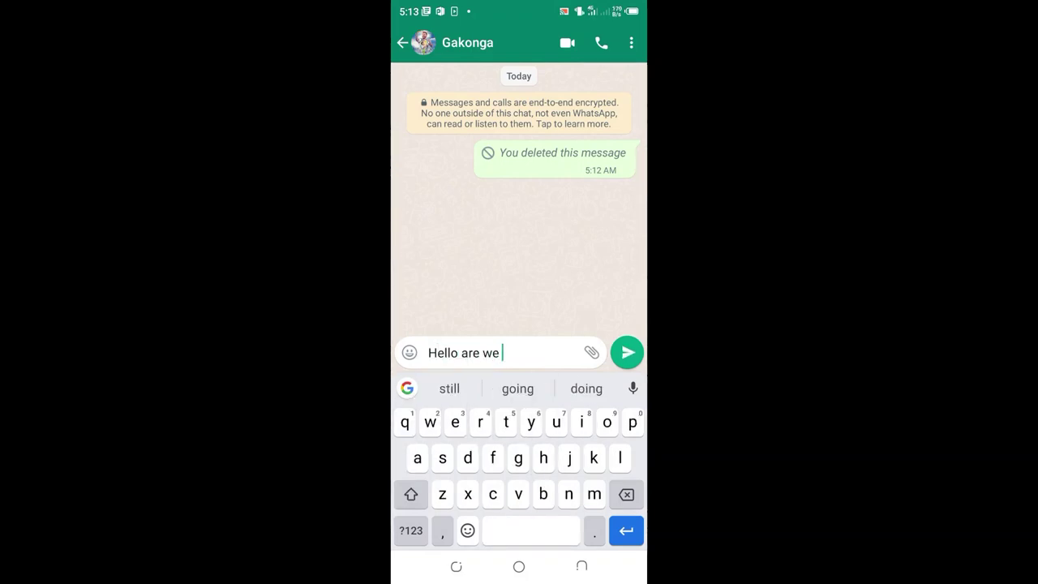
click(517, 388)
click(626, 352)
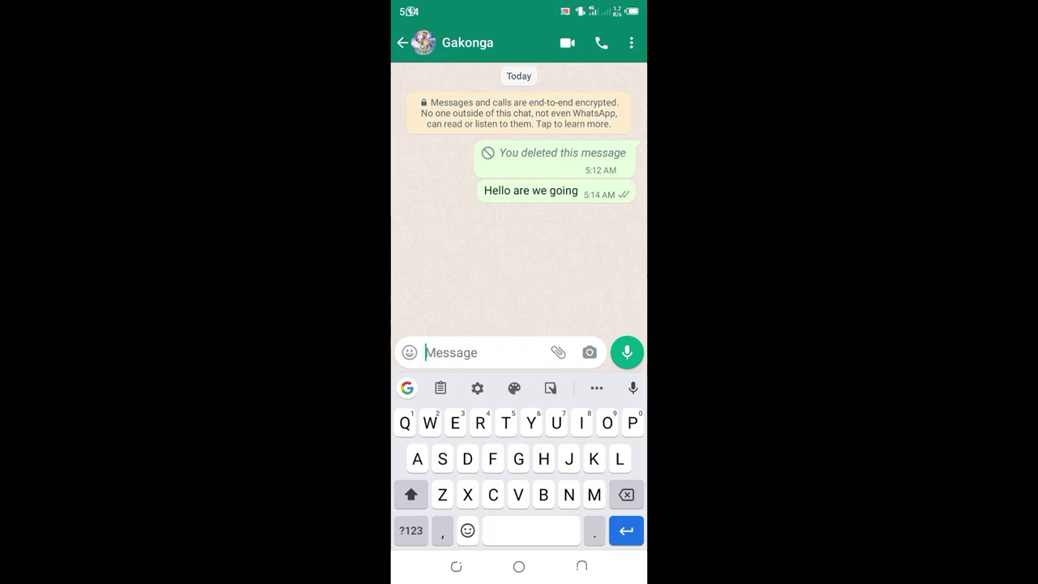
Step: Delete that message for everyone and leave WhatsApp
click(531, 191)
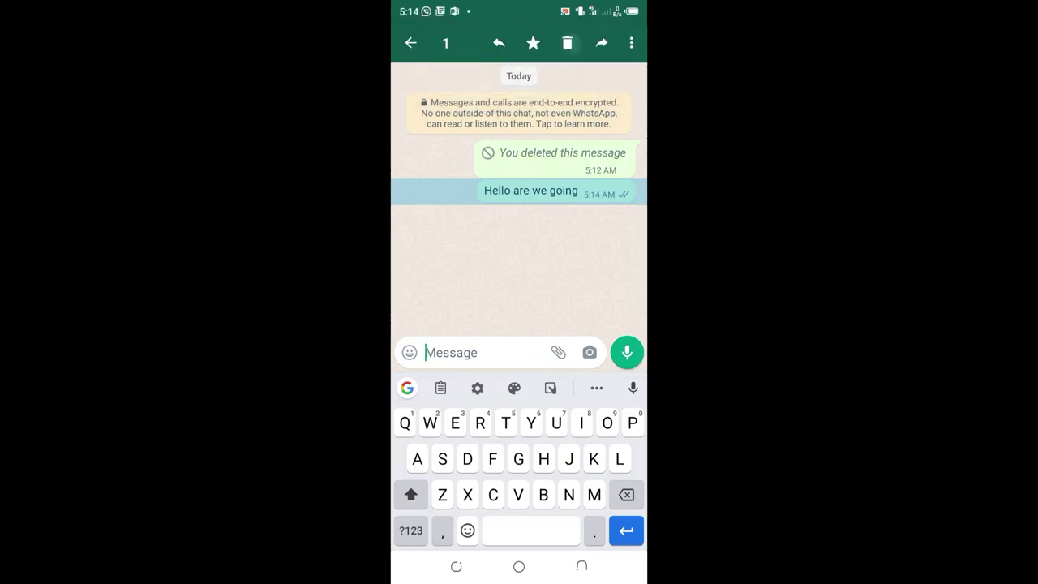
click(567, 43)
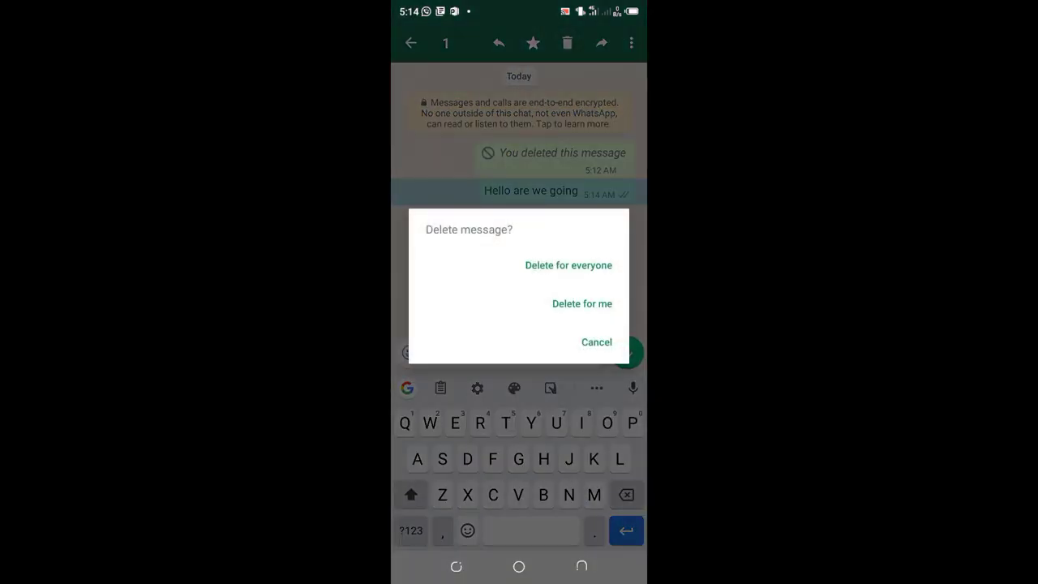
click(568, 265)
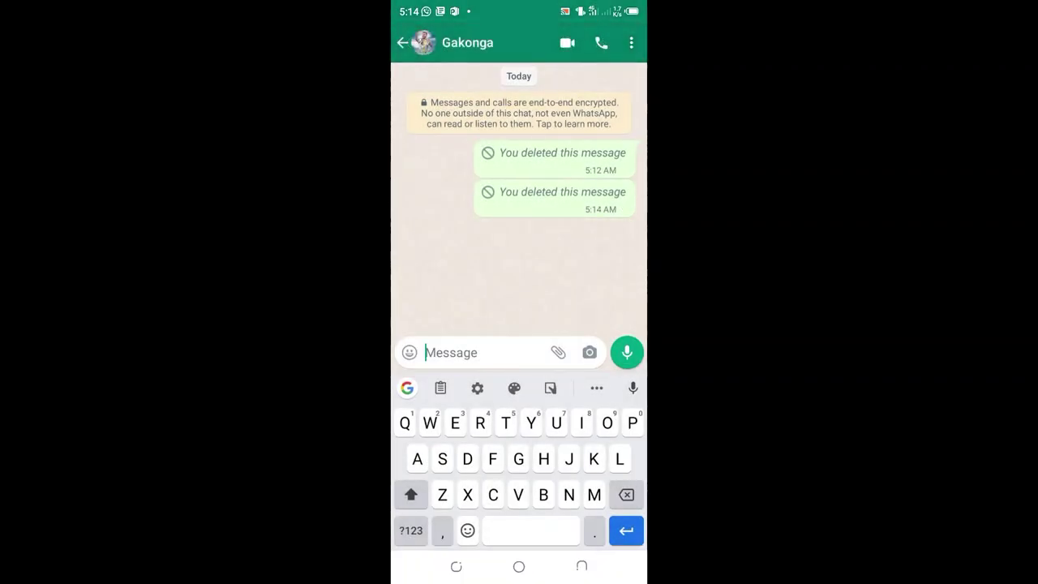
click(519, 566)
Step: In GBWhatsApp, view Mum's chat where 'Hello are we going' is still shown
drag(519, 486, 519, 243)
scroll(519, 308, up, 10)
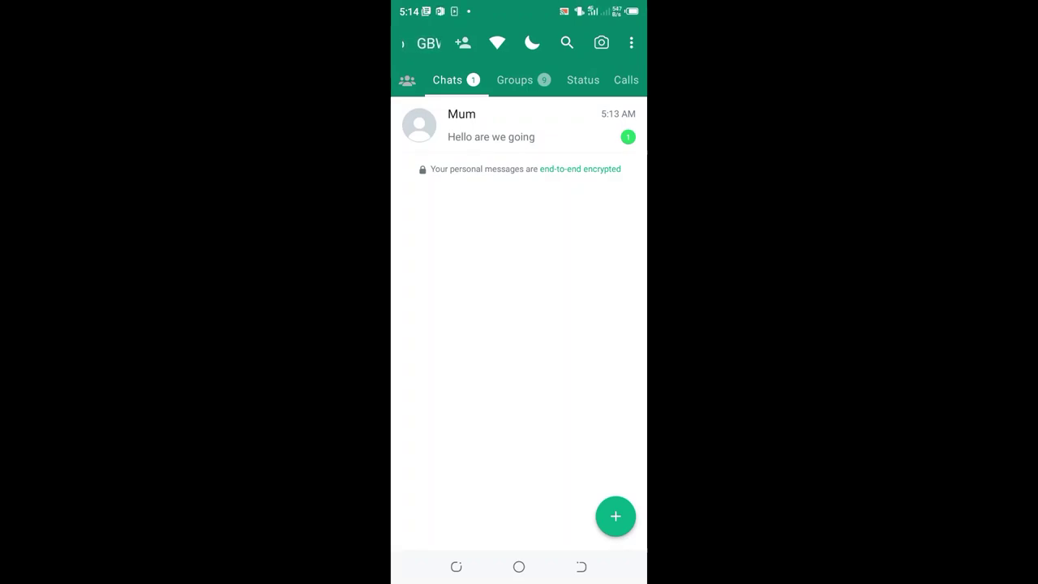
click(519, 124)
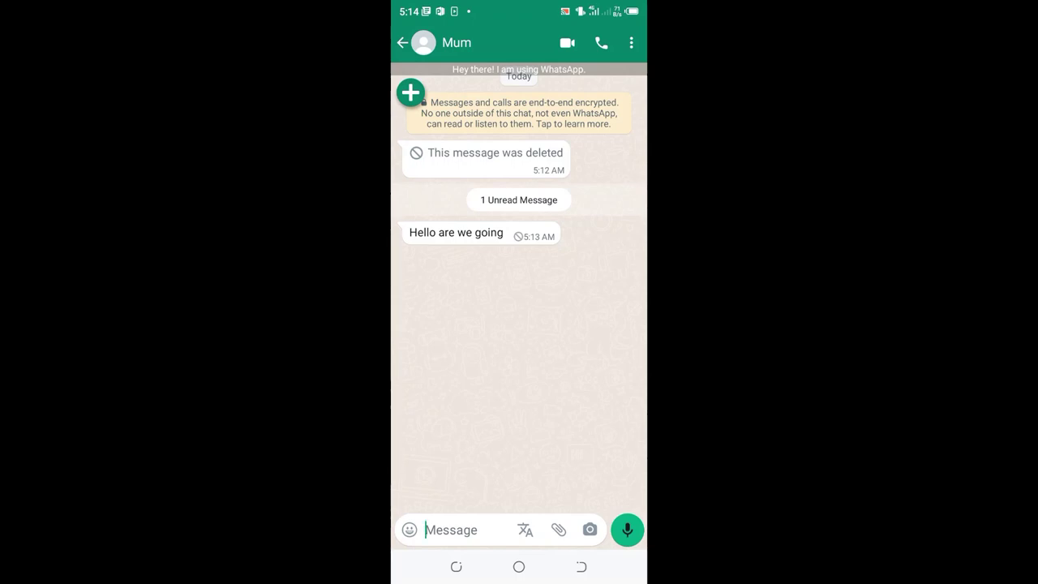
Step: Exit GBWhatsApp and reopen regular WhatsApp from the app drawer
click(581, 566)
click(581, 566)
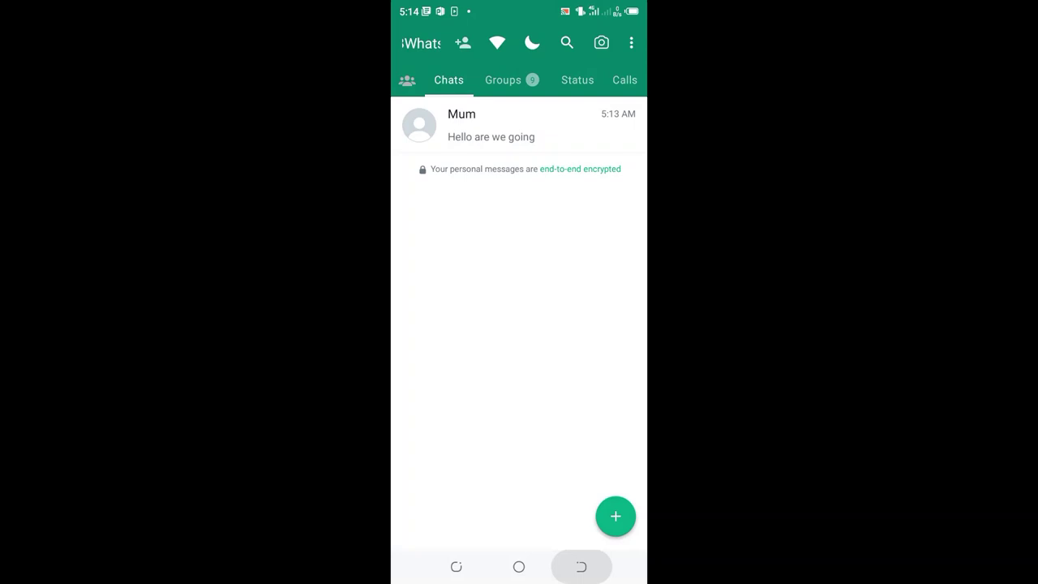
scroll(513, 299, down, 5)
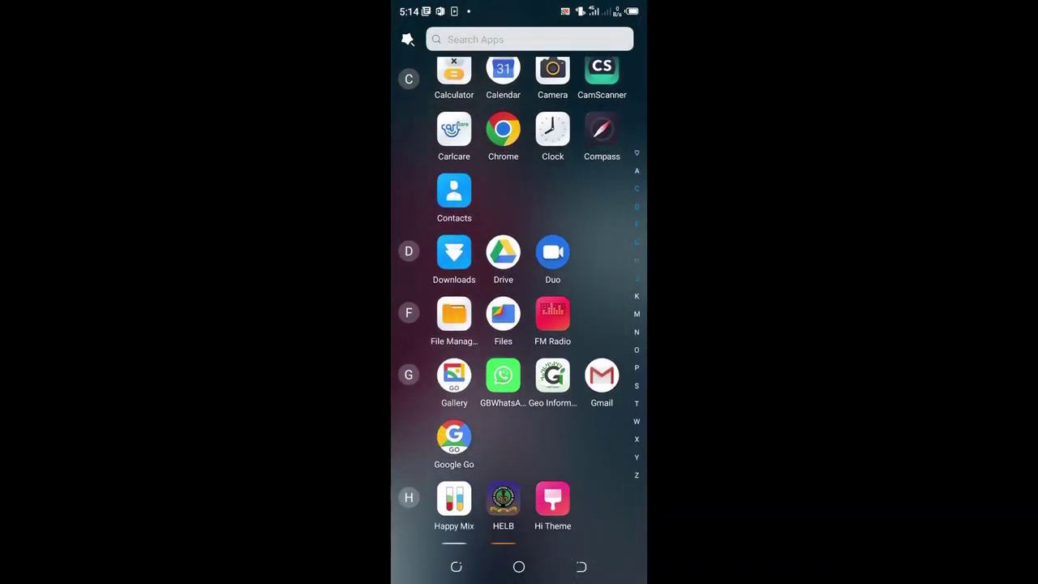
scroll(519, 300, down, 10)
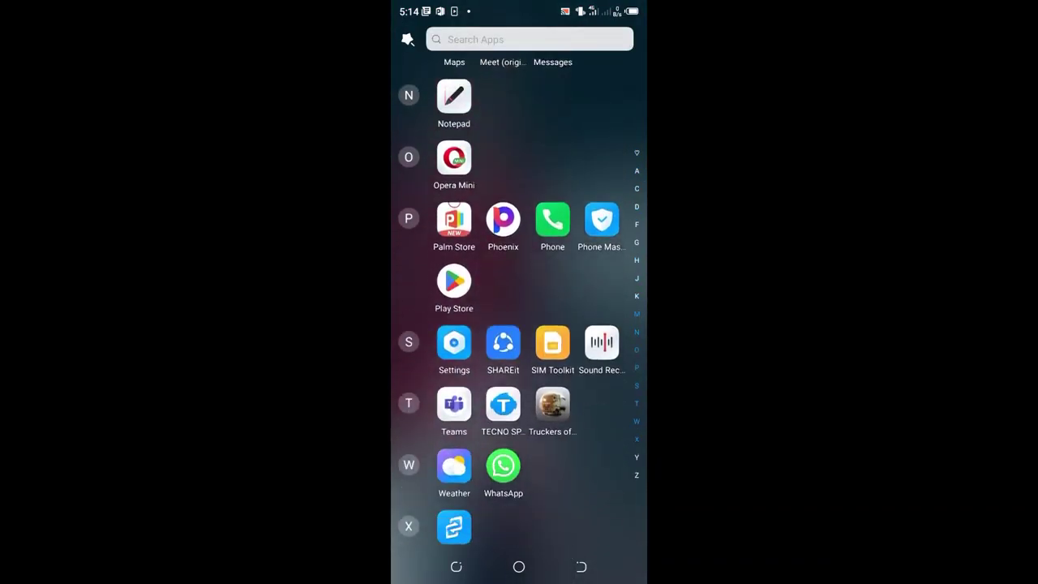
click(500, 330)
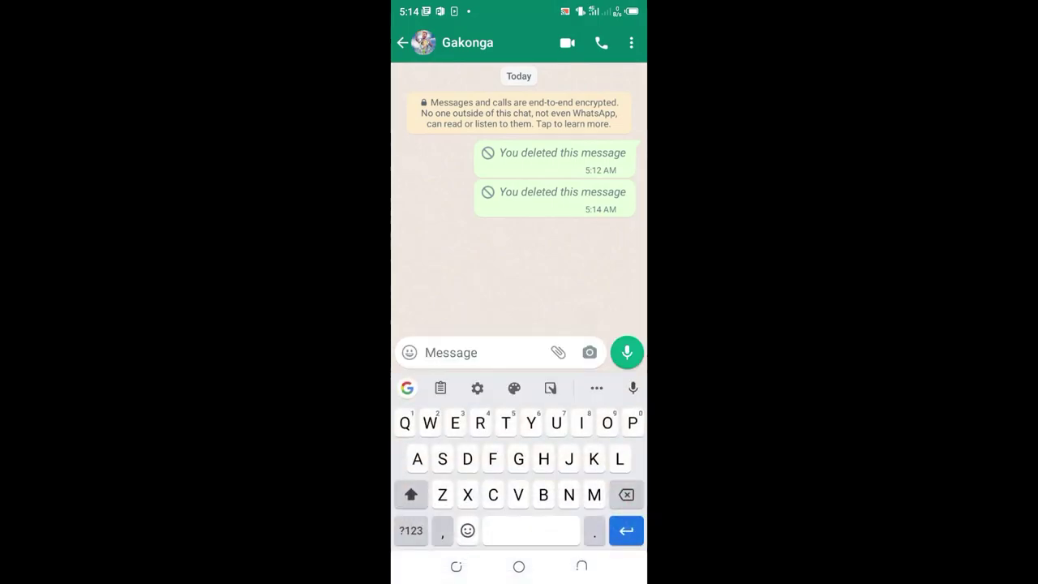